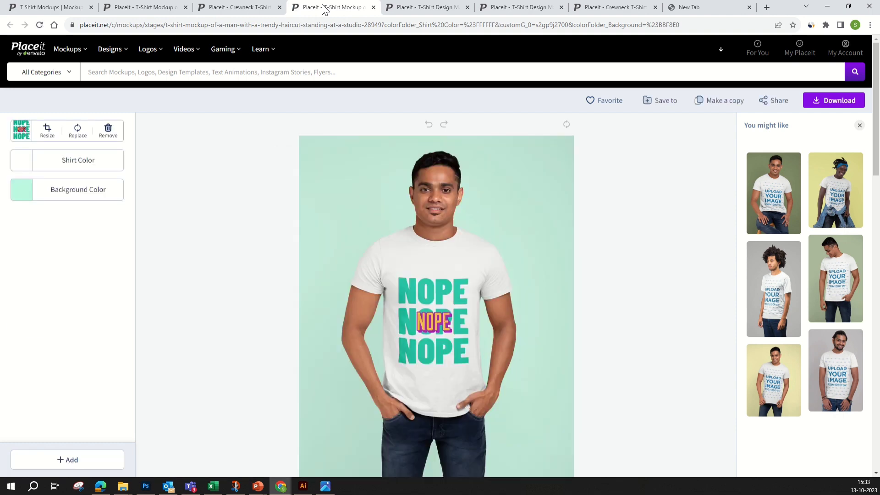
Switch to the black crewneck shirt mockup tab
scroll(639, 185, "down", 2)
scroll(639, 185, "up", 2)
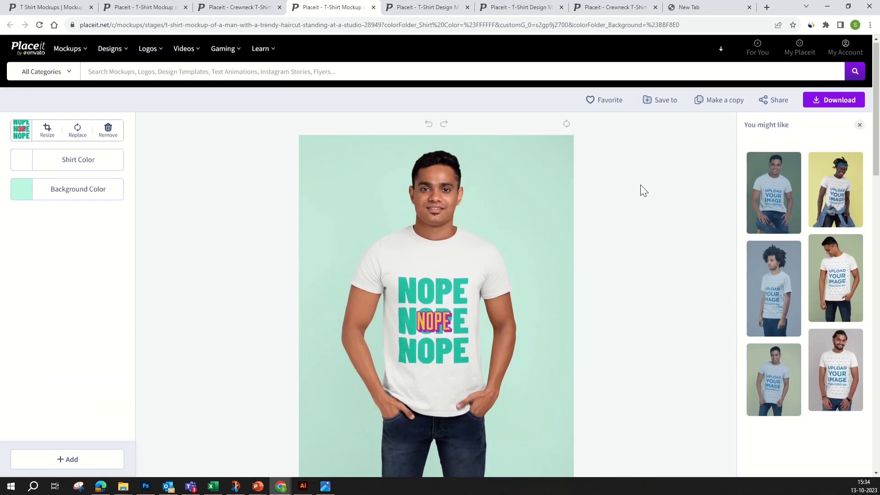
left_click(257, 7)
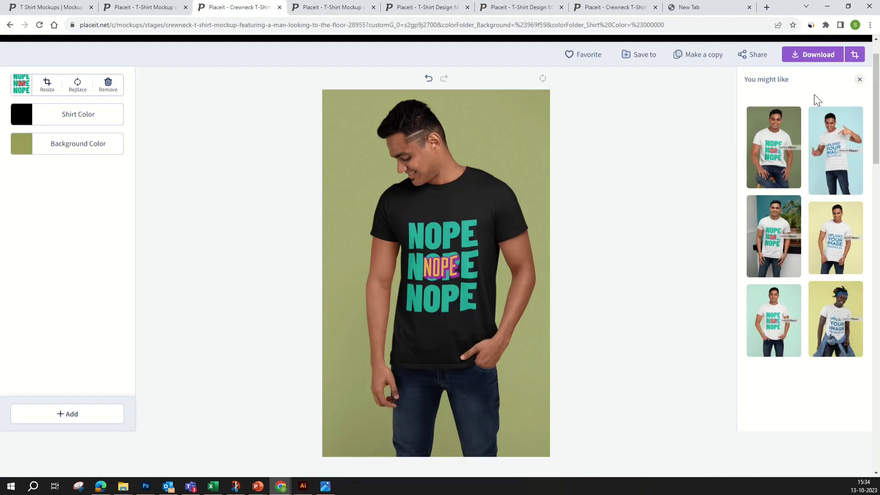
Locate the downloaded hoodie mockup in its folder, then return to the black crewneck mockup
left_click(870, 25)
left_click(775, 81)
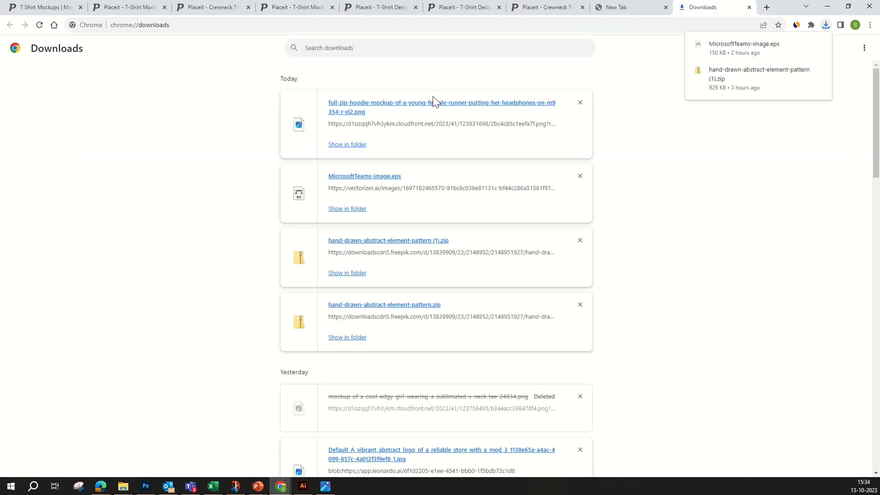
left_click(359, 147)
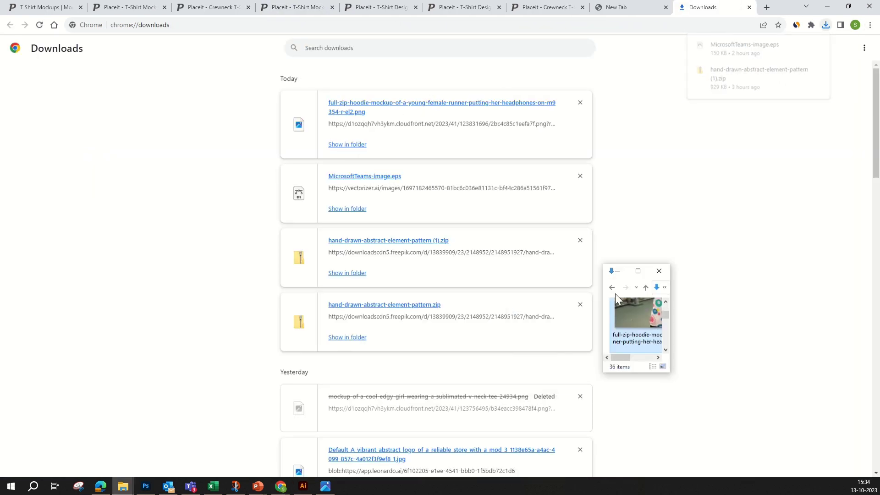
left_click(664, 269)
left_click(293, 7)
left_click(211, 7)
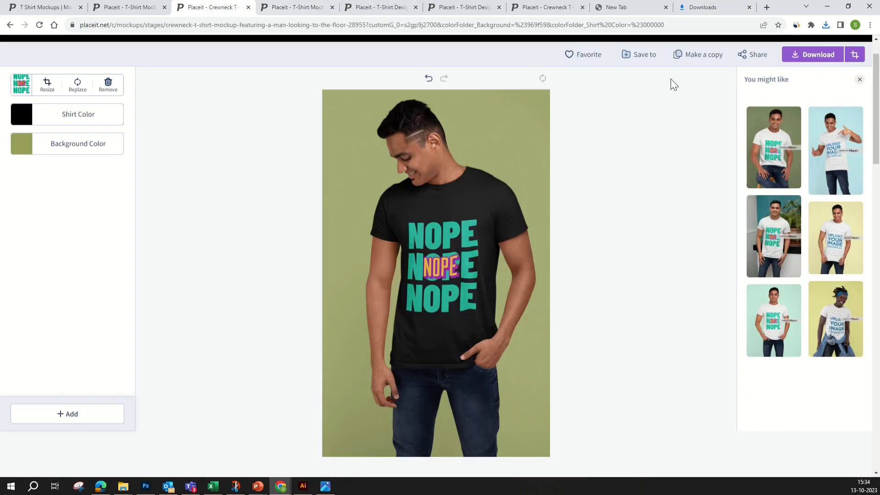
Open a recently downloaded image in the photo editor at full screen
left_click(826, 24)
left_click(762, 65)
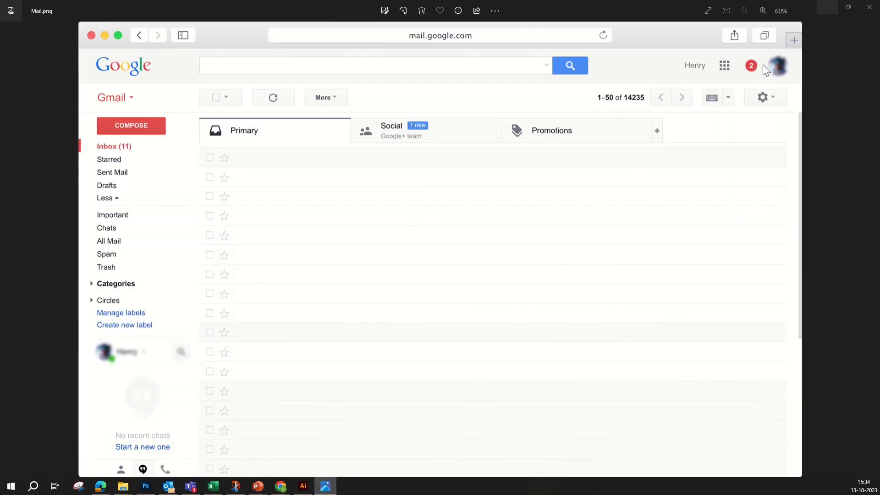
left_click(509, 107)
left_click(685, 105)
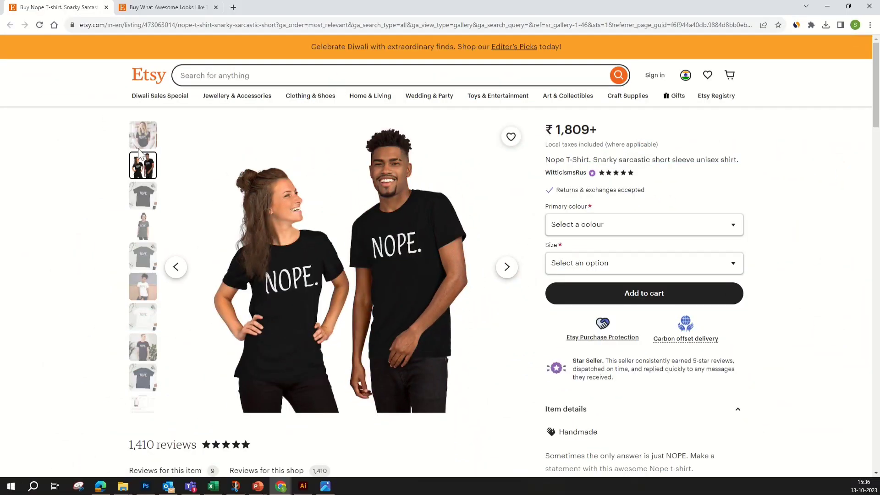
Highlight the ₹1,809+ price and browse every gallery photo down to the navy flat-lay shirt
left_click(144, 140)
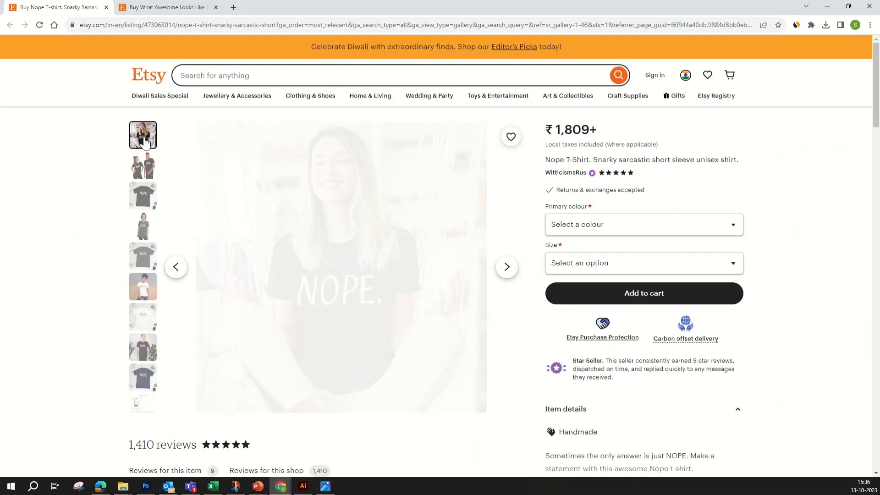
left_click_drag(601, 131, 544, 131)
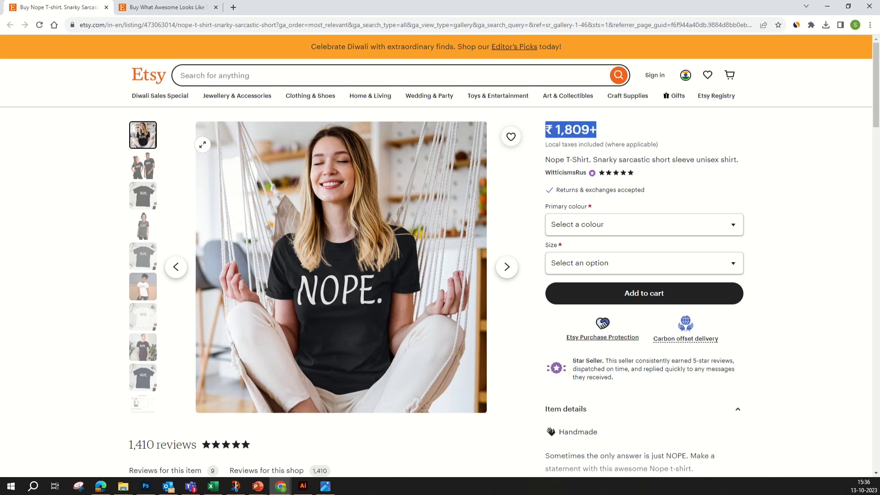
left_click(151, 168)
left_click(144, 197)
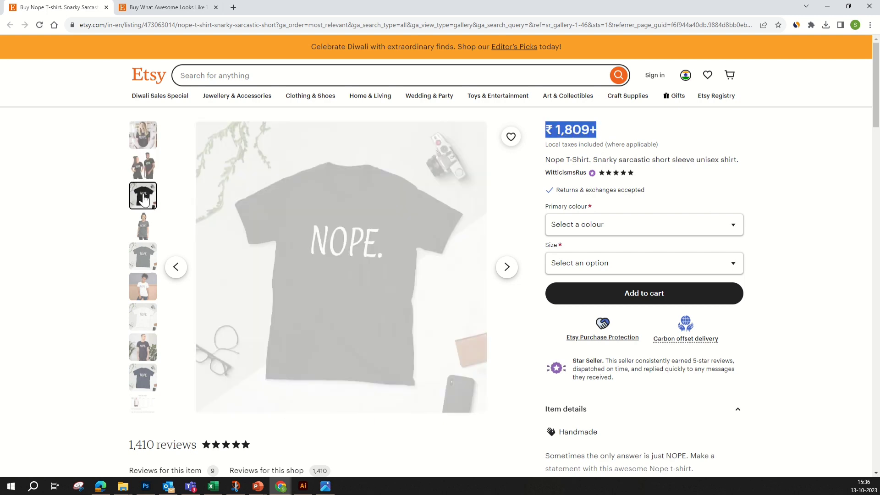
left_click(142, 229)
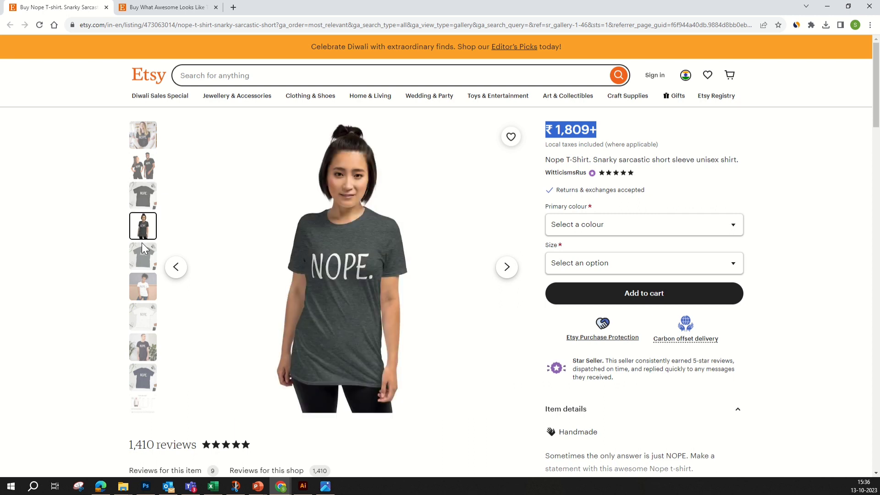
left_click(144, 260)
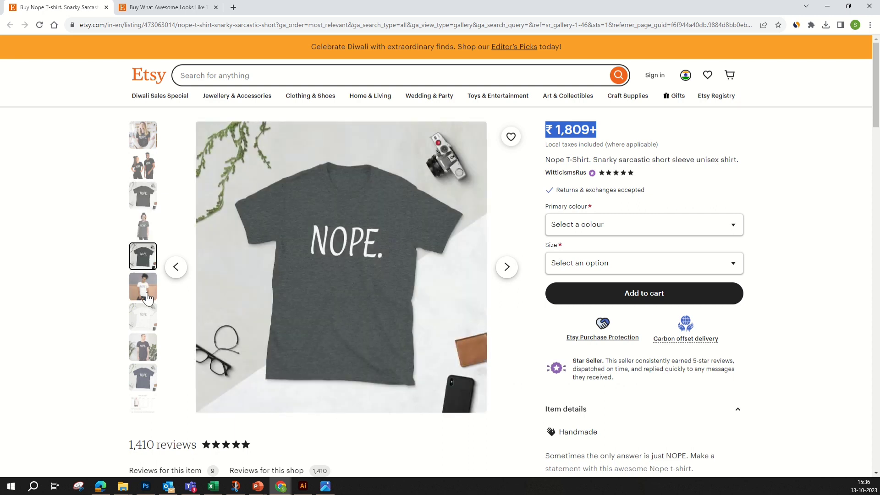
left_click(148, 293)
left_click(146, 316)
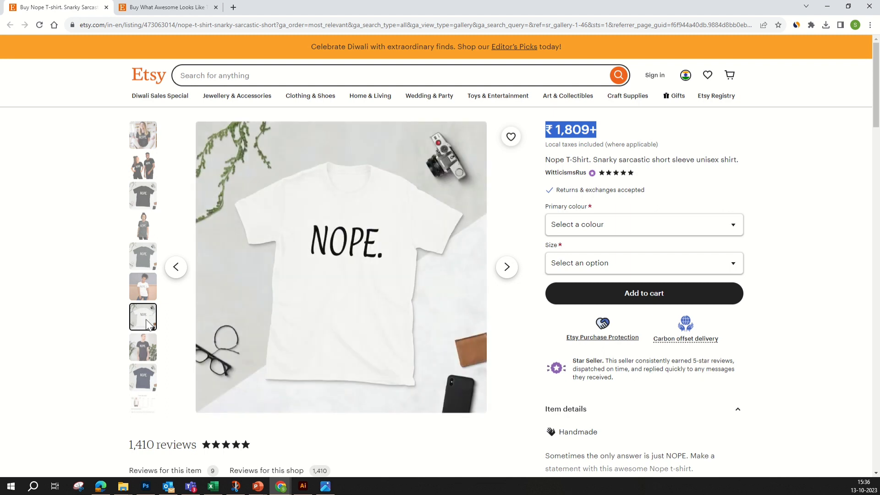
left_click(147, 348)
left_click(146, 378)
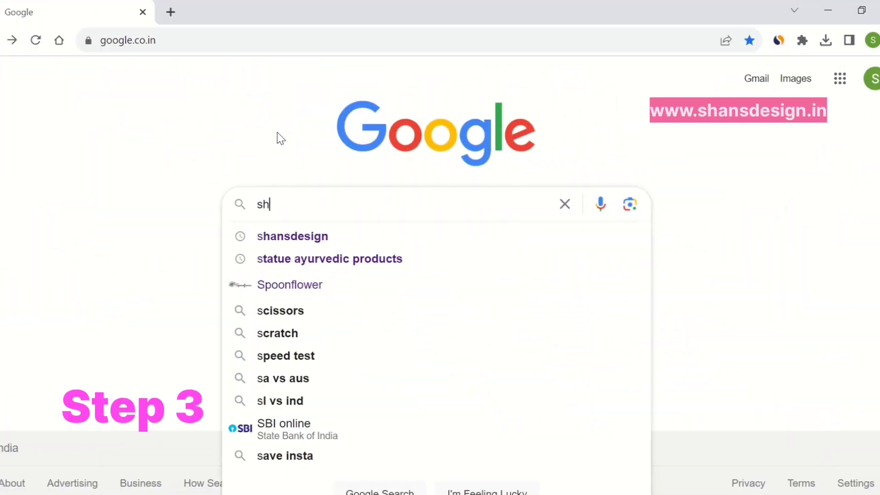
Search Google for shansdesign and open the 'SHANSDESIGN – A Unique Store' result
type("ans")
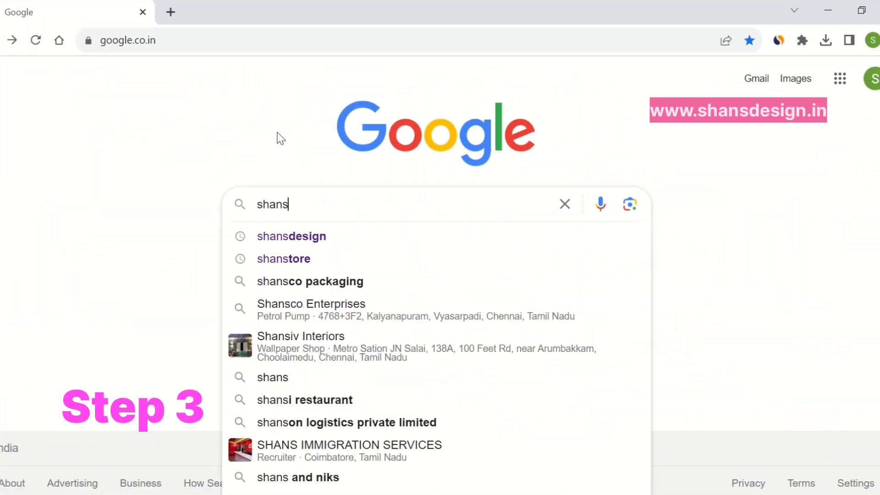
type("design")
key("Return")
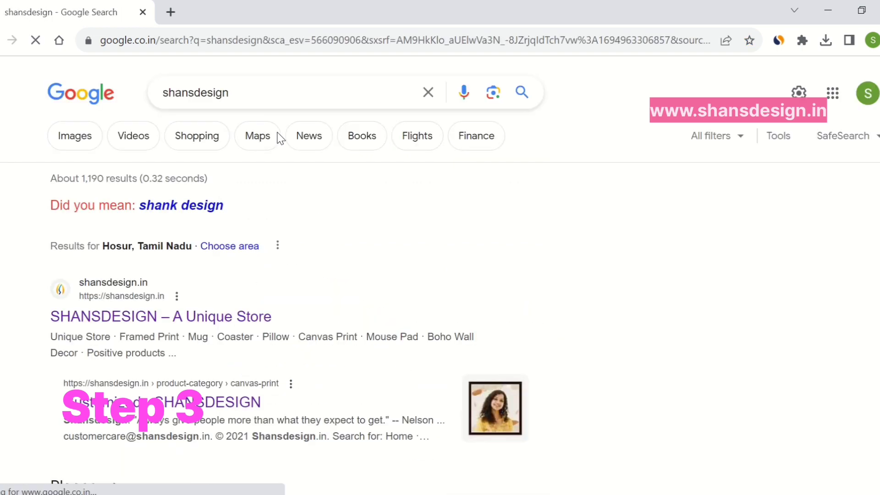
left_click(177, 324)
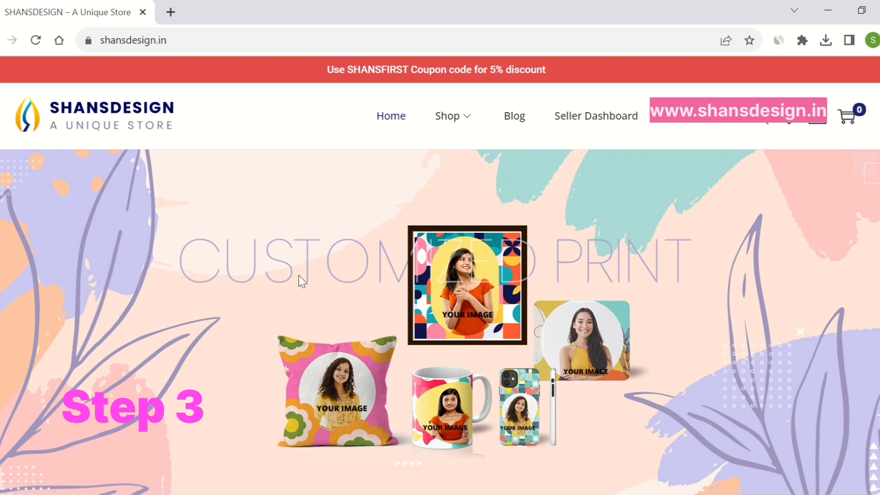
From Seller Dashboard, choose 'I am a vendor' and fill in the registration email
left_click(603, 122)
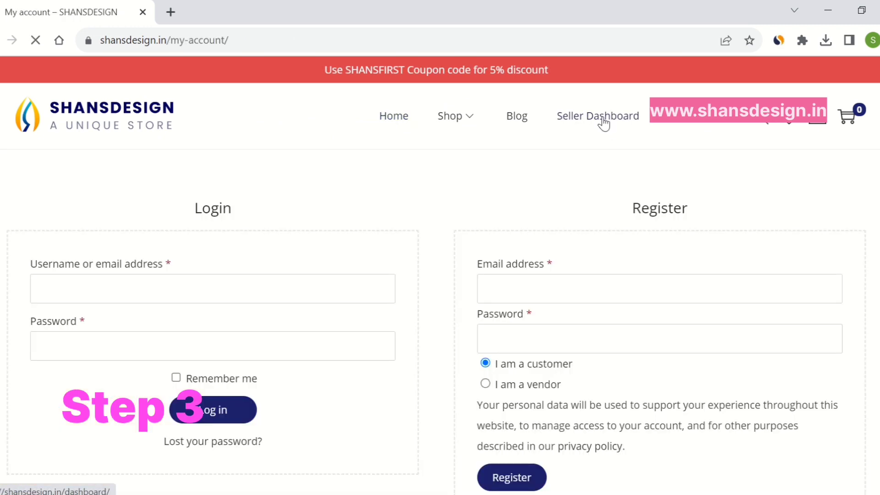
scroll(591, 147, "down", 3)
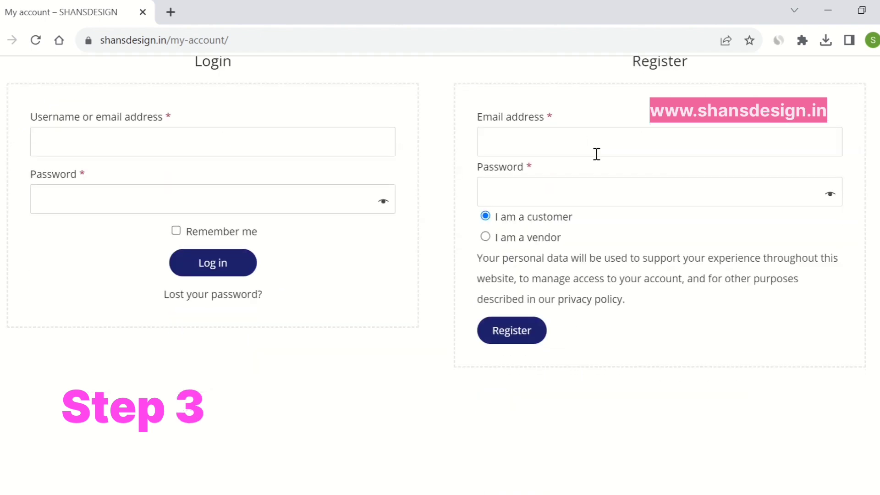
left_click(486, 237)
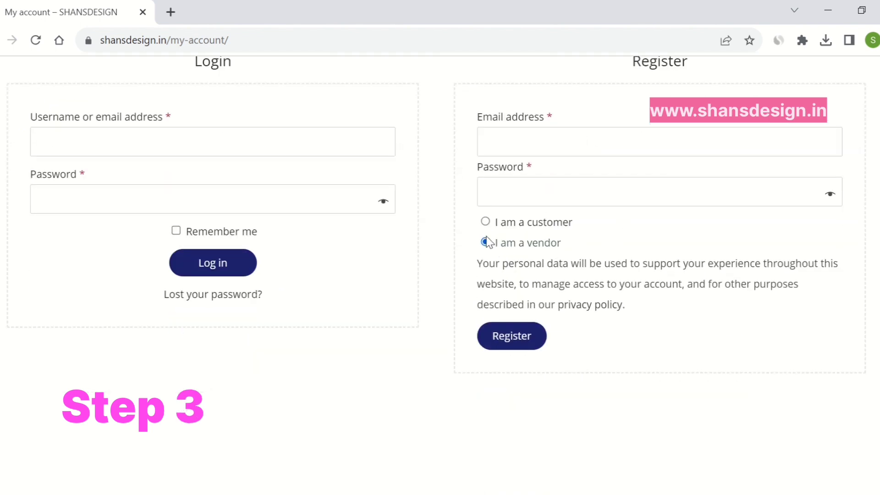
left_click(549, 147)
type("test@gmail.com")
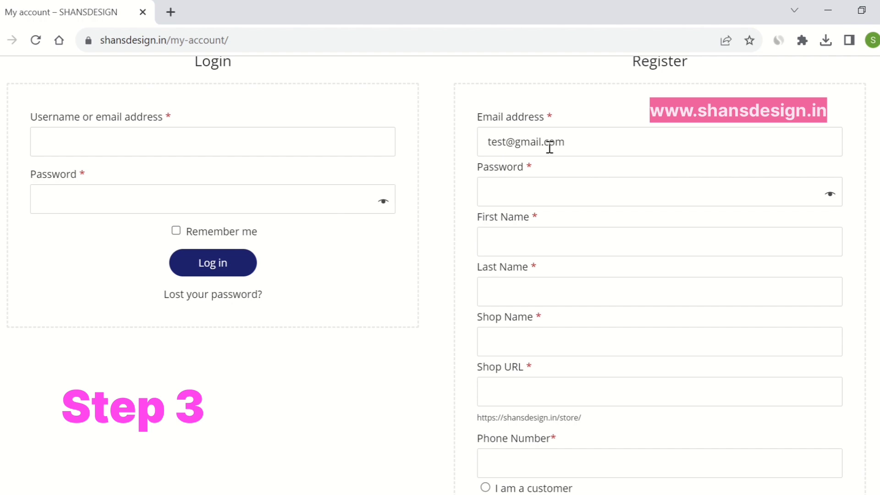
Enter the account password, retyping it visibly until it rates Medium strength
left_click(554, 188)
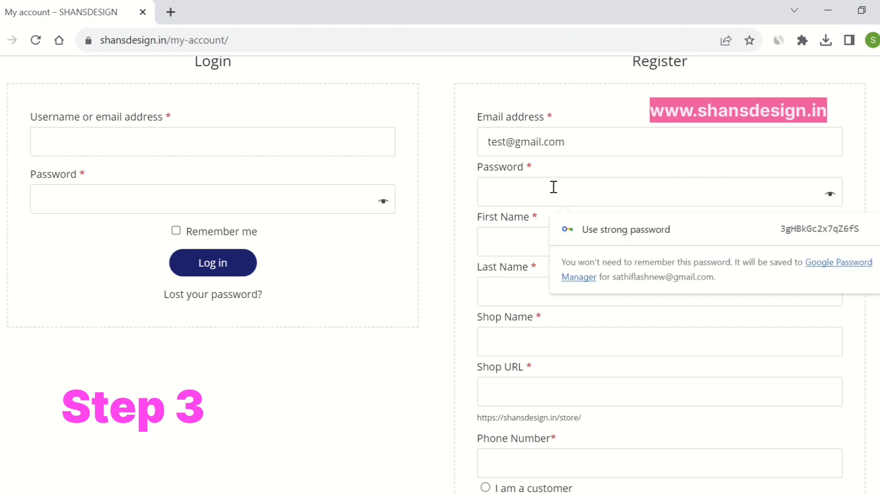
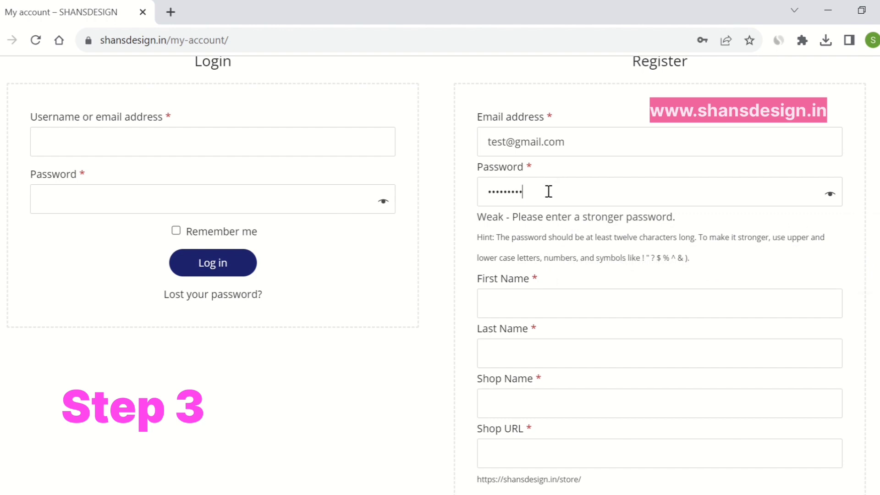
left_click_drag(548, 190, 484, 192)
left_click(555, 302)
left_click_drag(595, 192, 483, 186)
key("BackSpace")
left_click(830, 194)
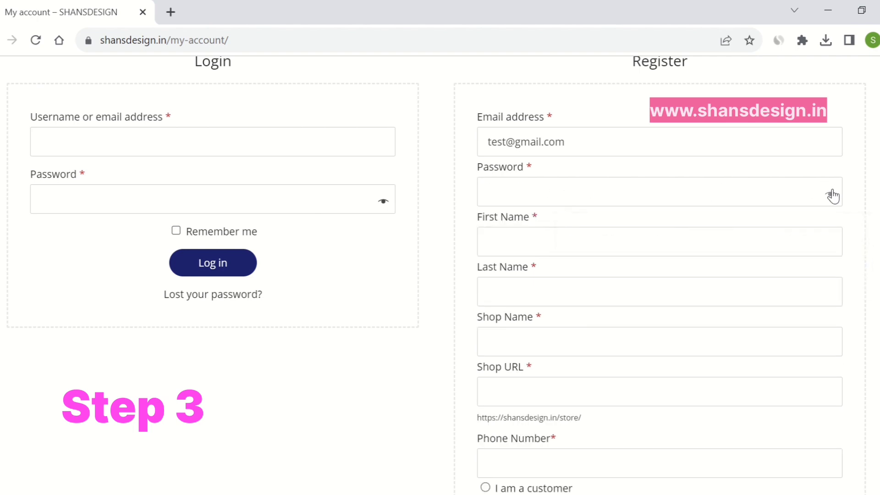
left_click(711, 195)
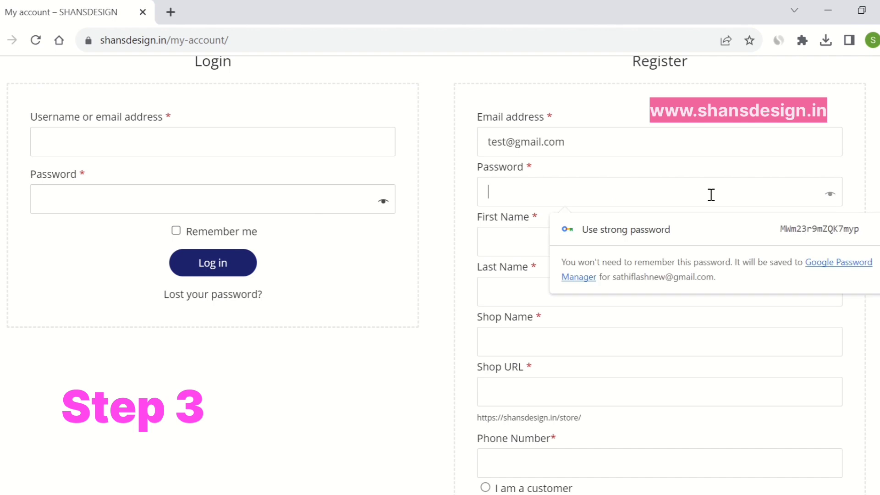
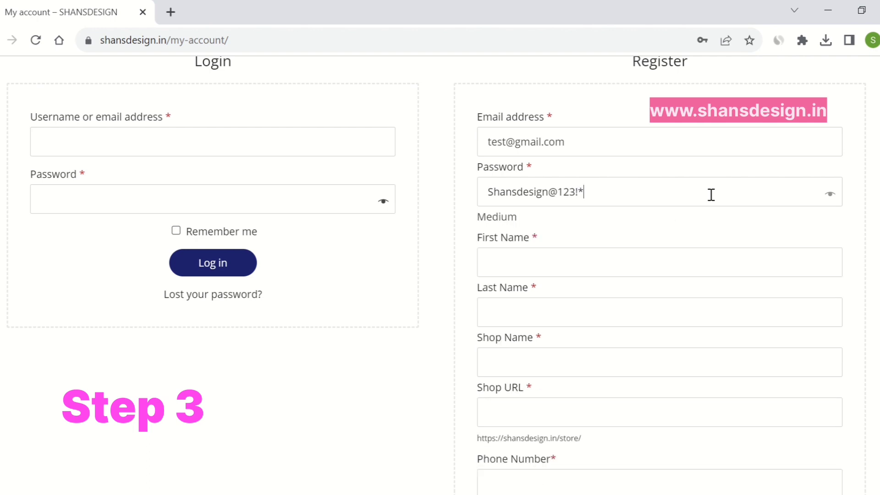
Fill in the vendor's first and last name, correcting a misspelling
left_click(671, 252)
type("Sahns")
double_click(671, 253)
type("Shans")
key("Tab")
type("Design")
Set shop name Creative so the URL auto-fills, add the phone number, and register
scroll(675, 220, "down", 2)
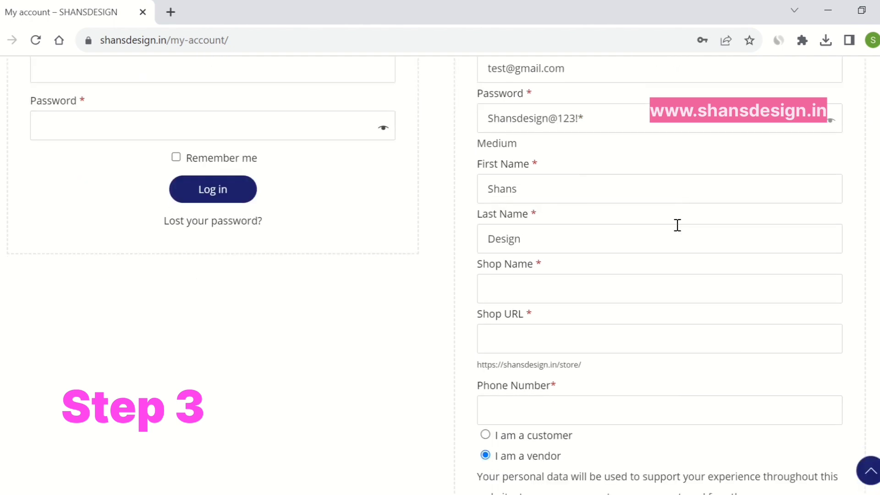
type("Creative")
key("Tab")
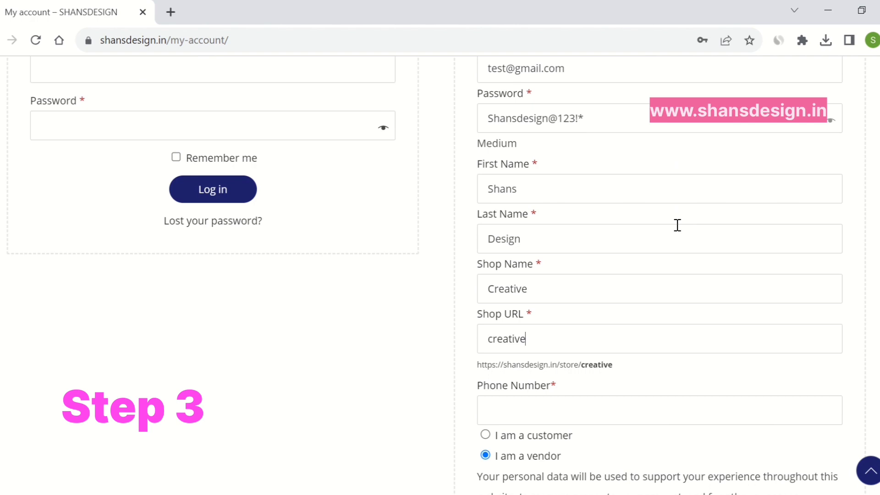
scroll(675, 221, "down", 3)
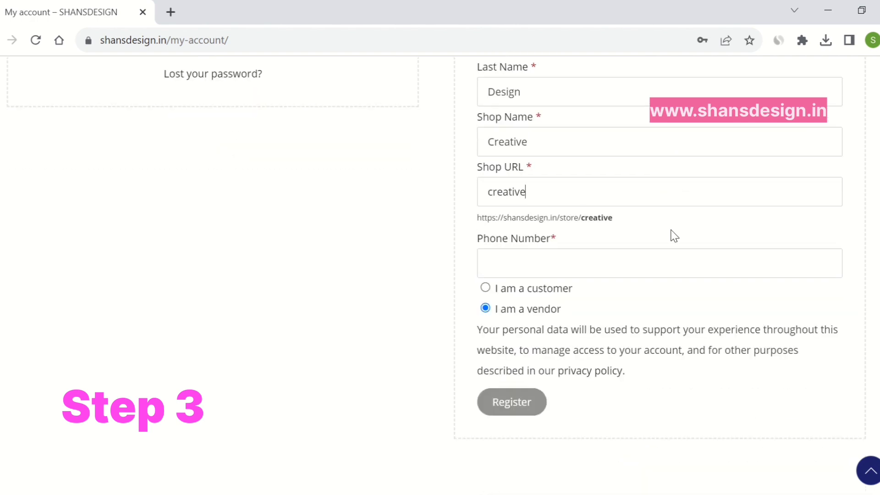
left_click(655, 271)
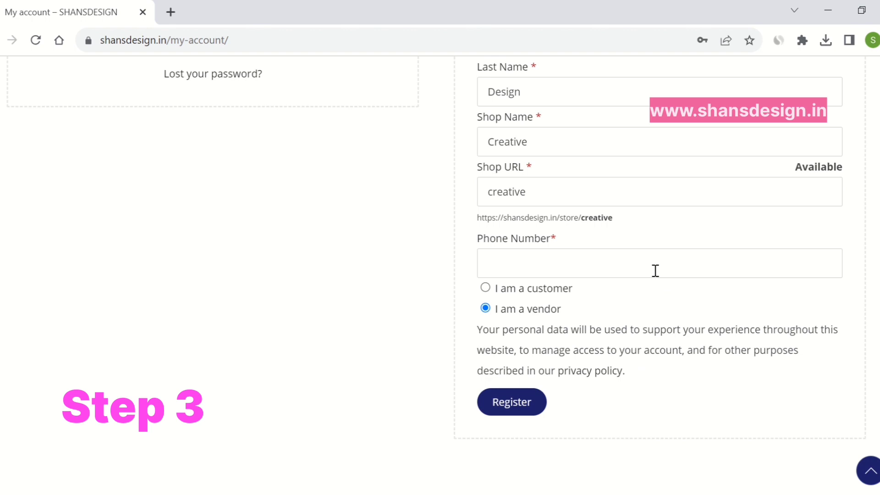
type("0987654321")
left_click(526, 405)
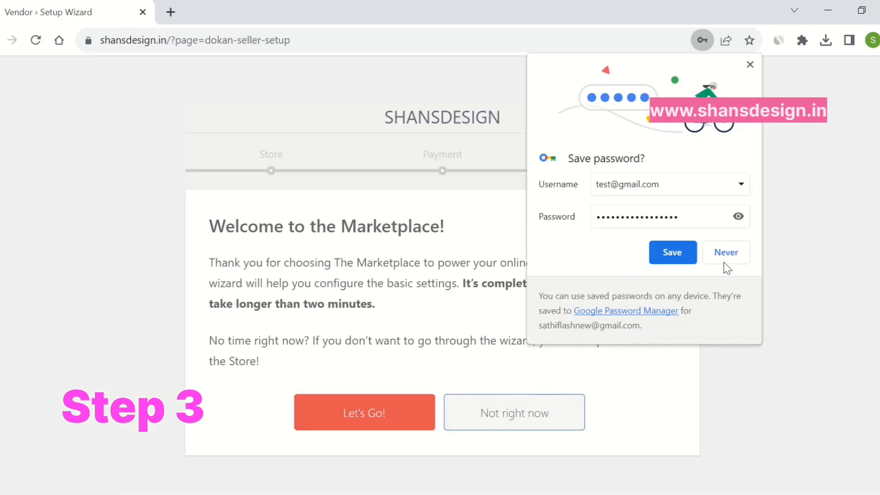
Decline saving the password, begin store setup, and choose India as the country
left_click(729, 253)
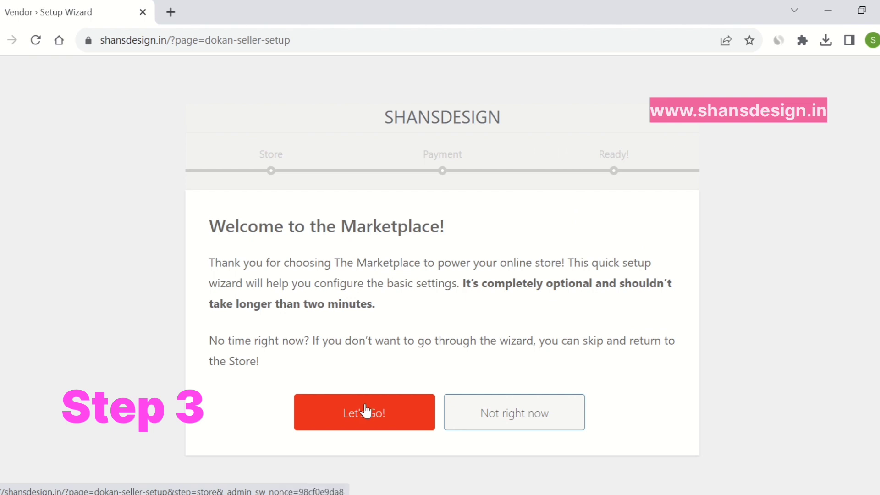
left_click(365, 411)
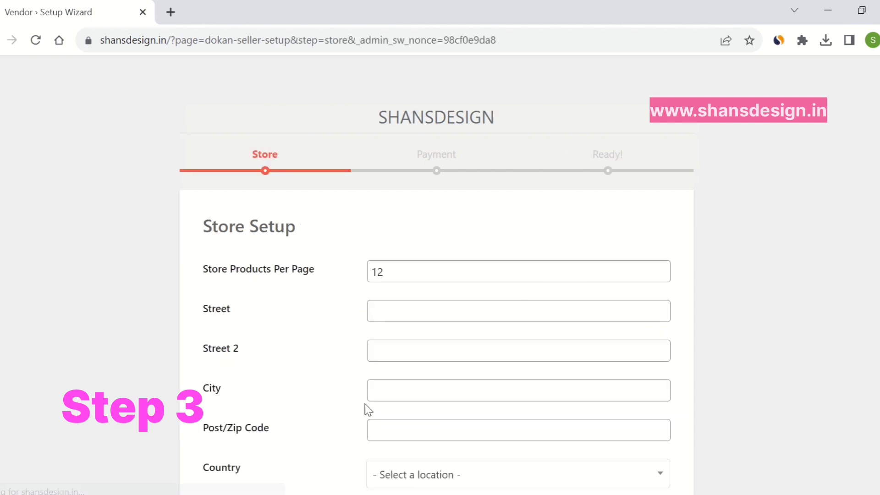
scroll(361, 275, "down", 3)
left_click(479, 347)
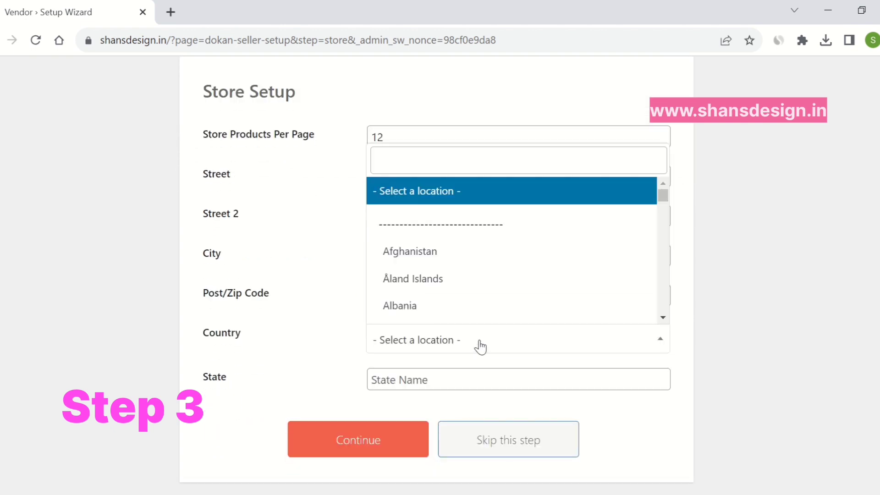
left_click(432, 169)
type("ind")
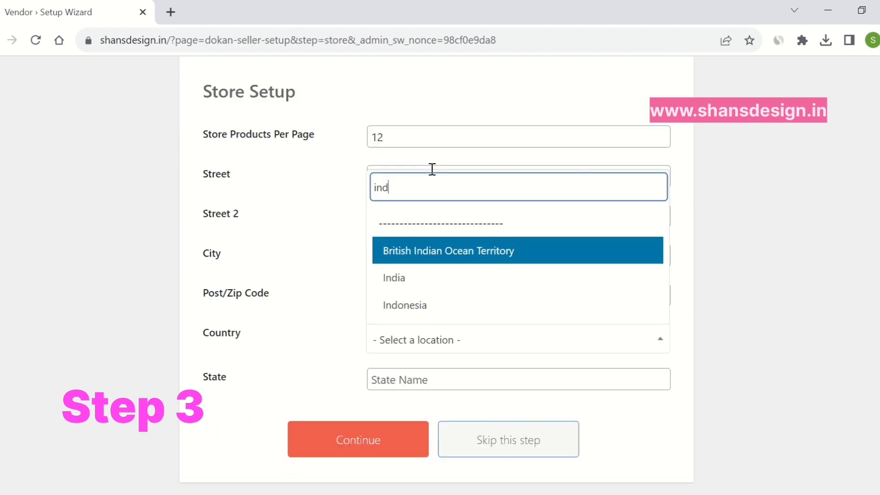
left_click(420, 275)
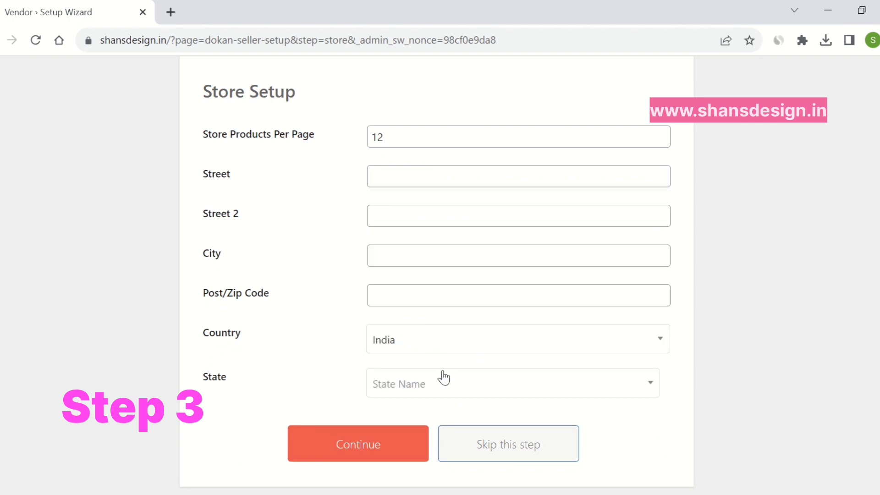
Choose Karnataka as the state and continue to the payment step
left_click(444, 385)
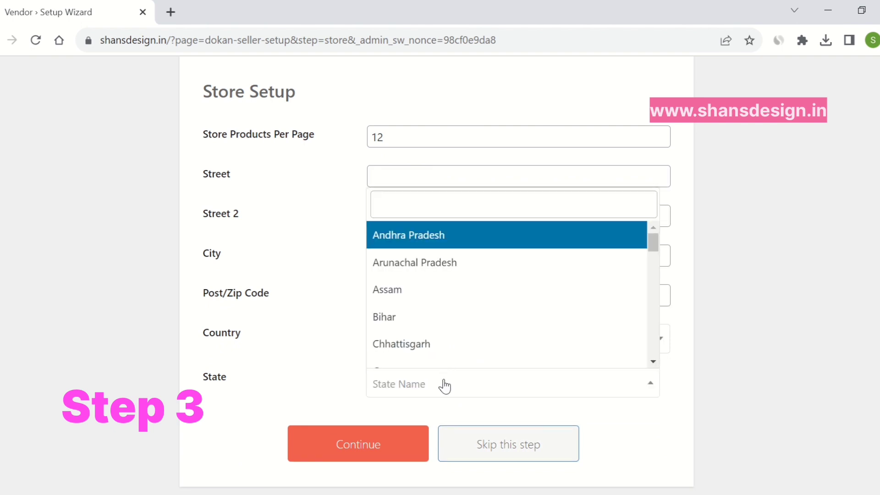
type("kar")
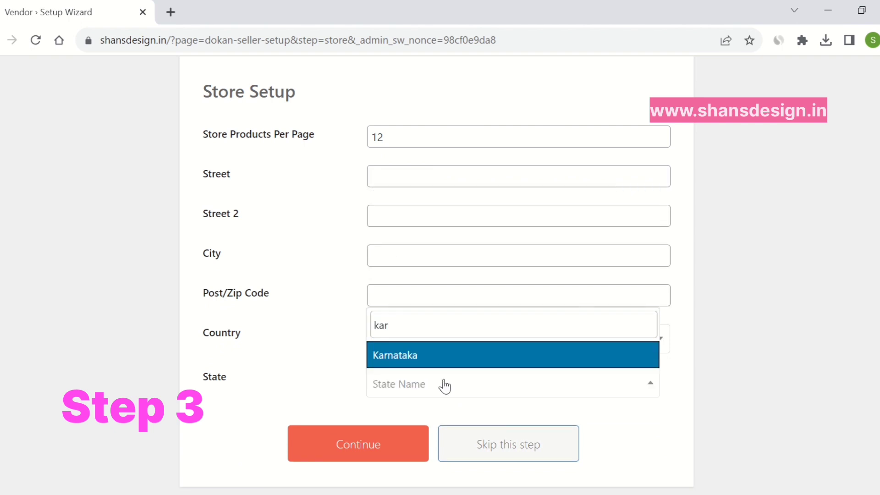
left_click(456, 360)
scroll(393, 435, "down", 1)
left_click(393, 435)
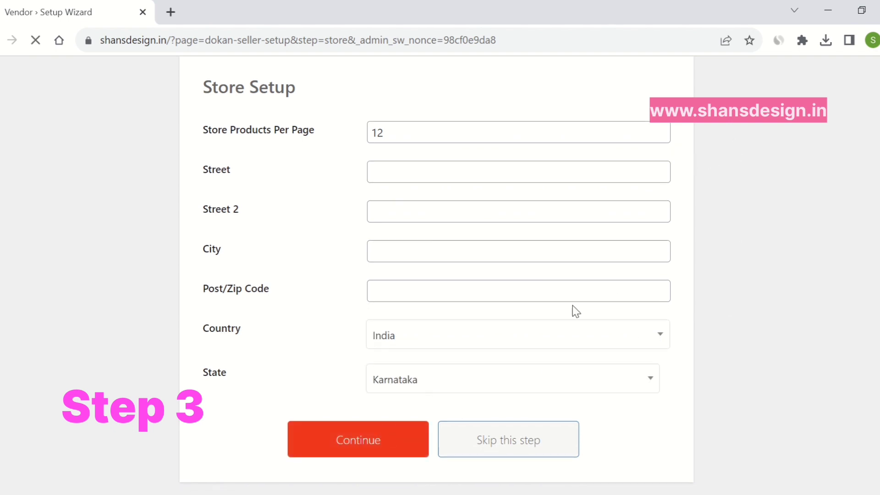
scroll(728, 232, "down", 6)
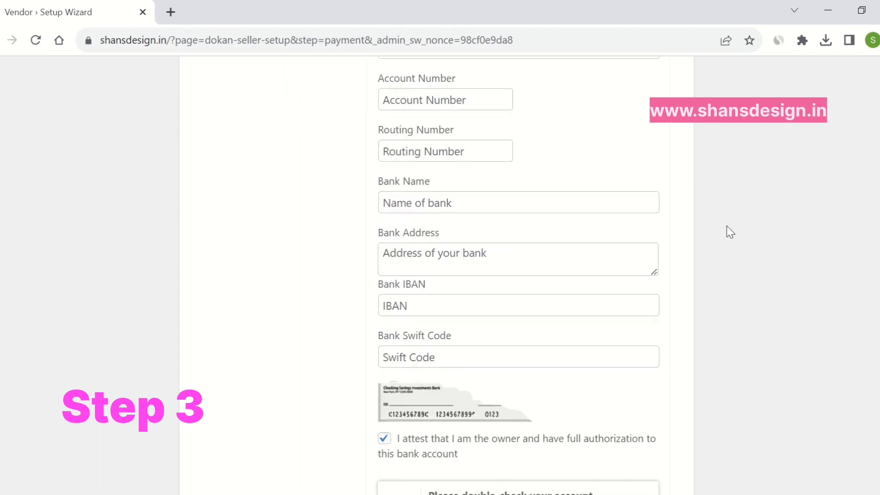
Skip the Payment Setup bank details and go to the Store Dashboard
scroll(727, 232, "up", 3)
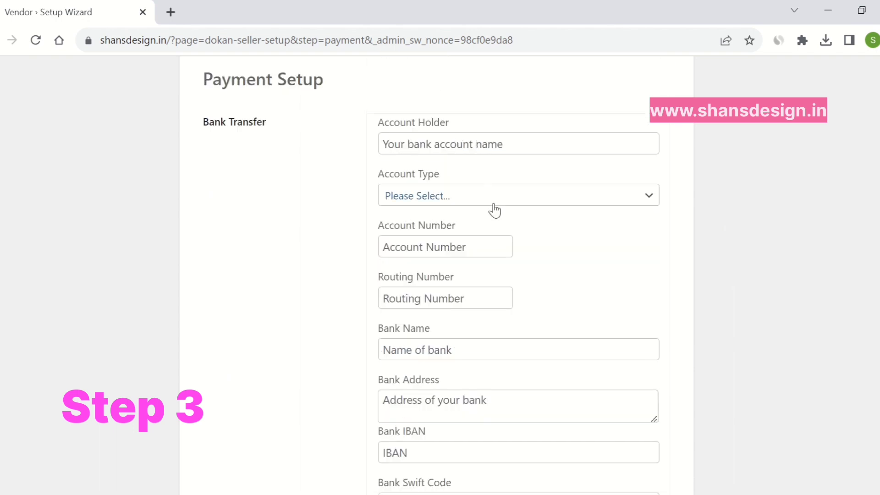
scroll(530, 259, "down", 6)
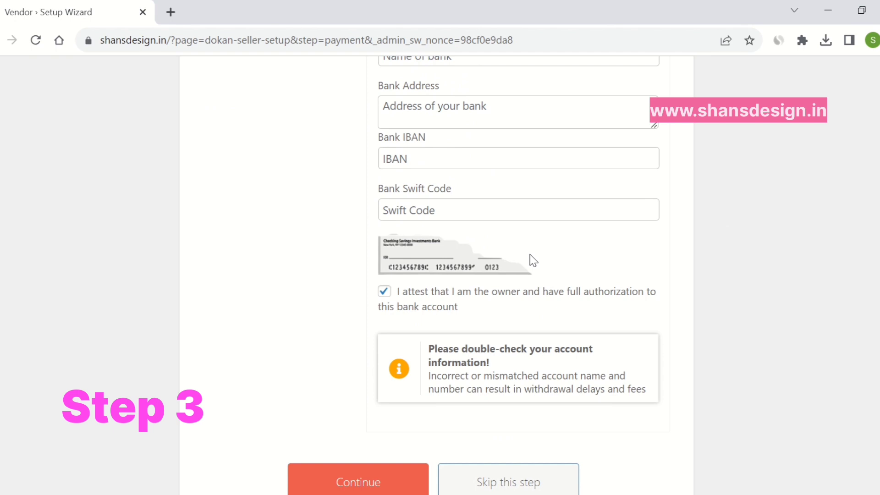
scroll(532, 260, "down", 1)
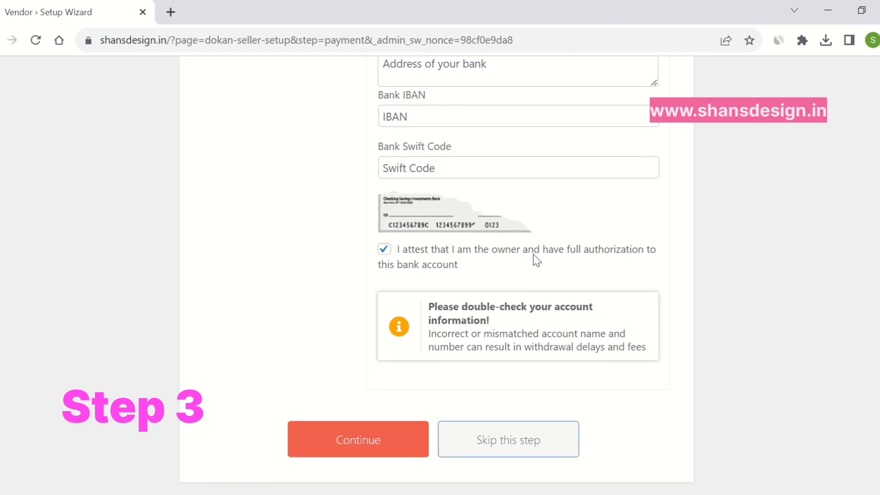
left_click(535, 442)
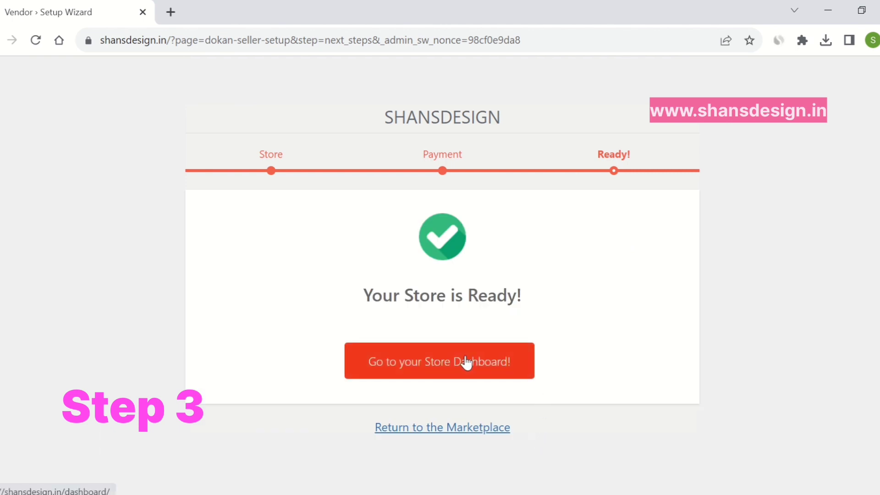
left_click(466, 362)
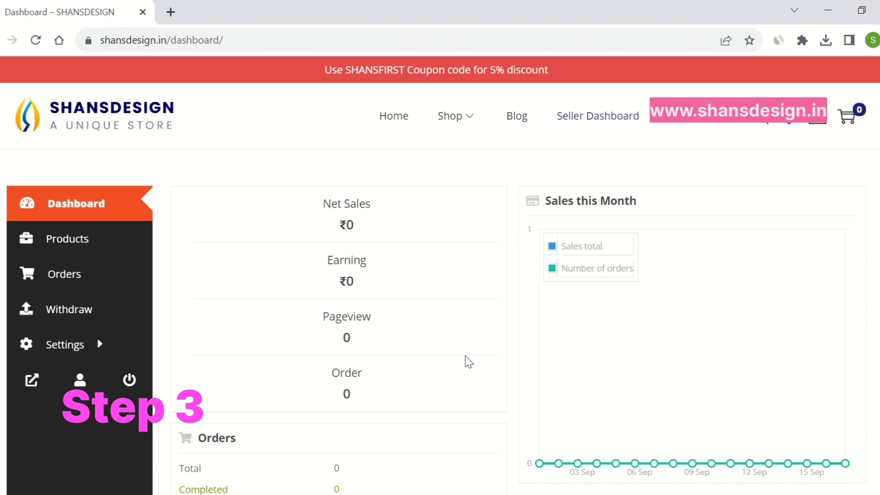
Open Products from the sidebar, which shows No Products Found, and choose Add new product
scroll(444, 328, "down", 9)
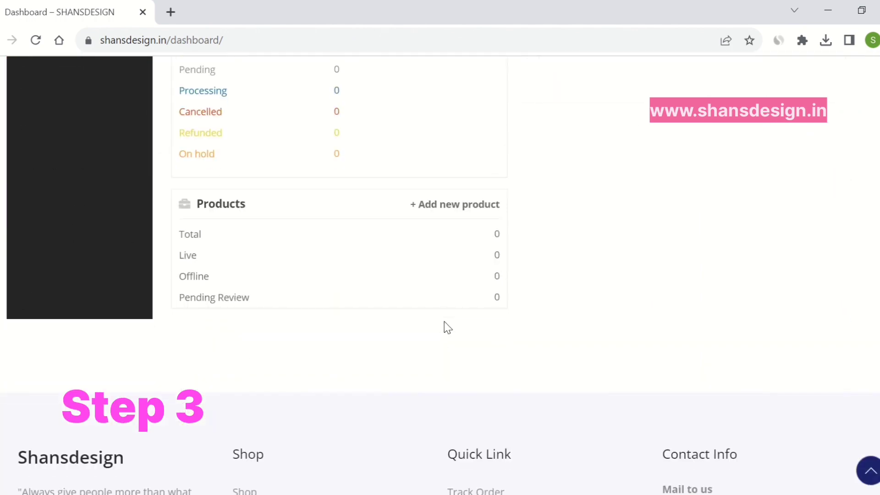
scroll(444, 328, "up", 9)
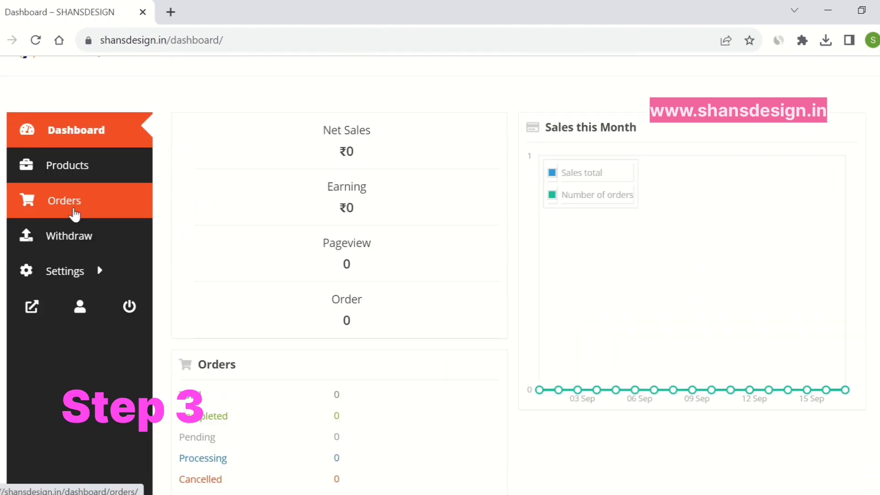
mouse_move(98, 275)
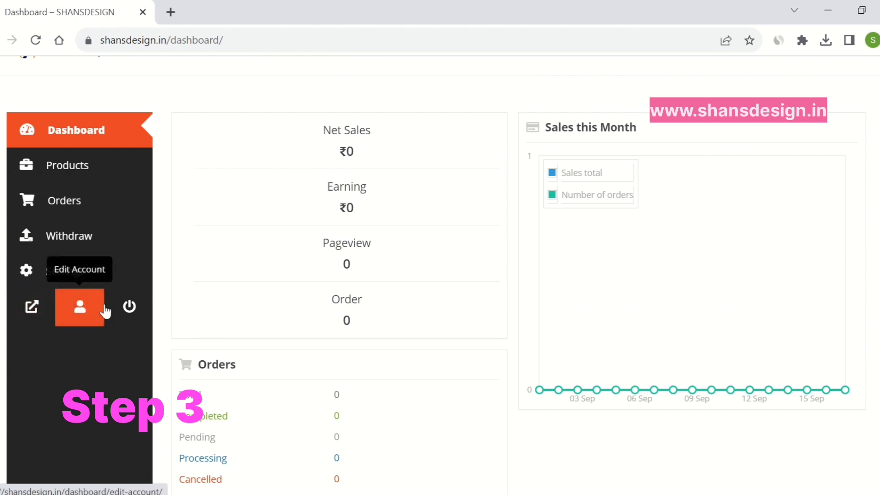
left_click(69, 167)
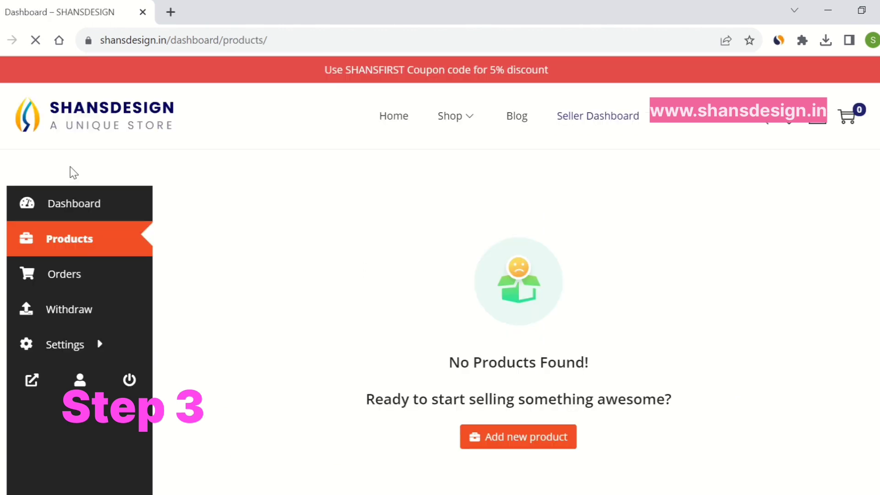
scroll(753, 279, "down", 2)
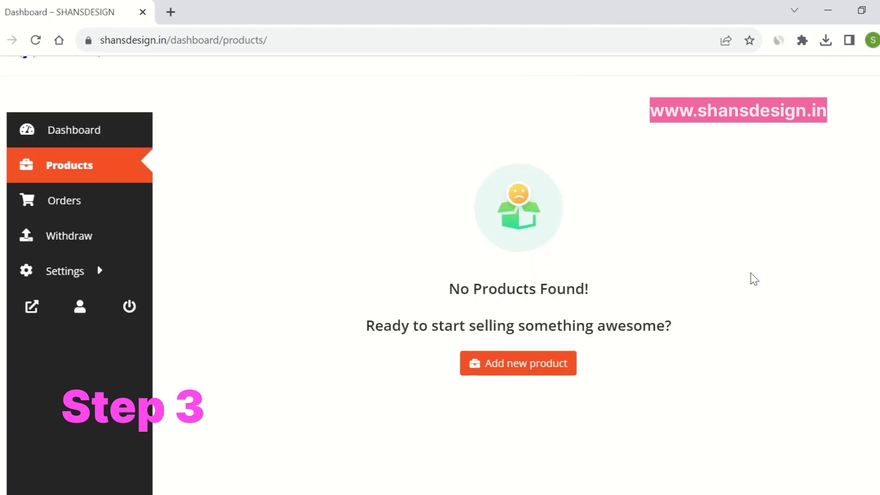
left_click(526, 365)
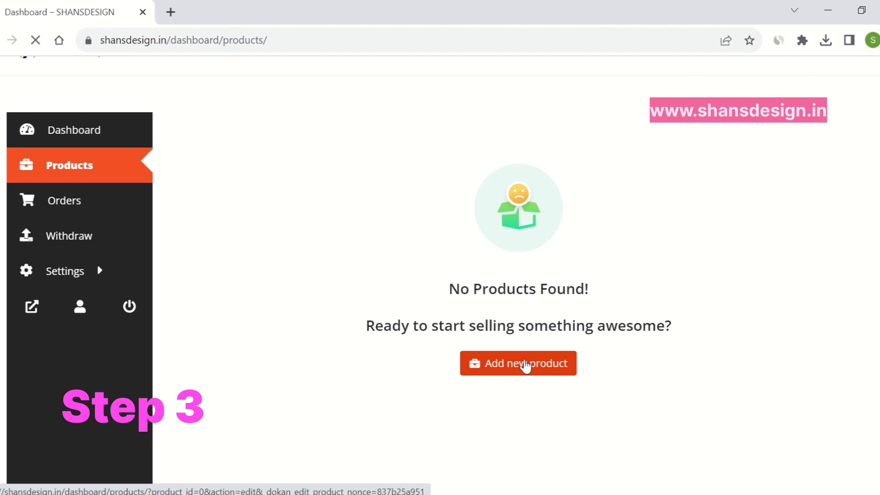
Title the product 'Women All over Print Crop top - Green'
scroll(488, 238, "down", 2)
left_click(360, 193)
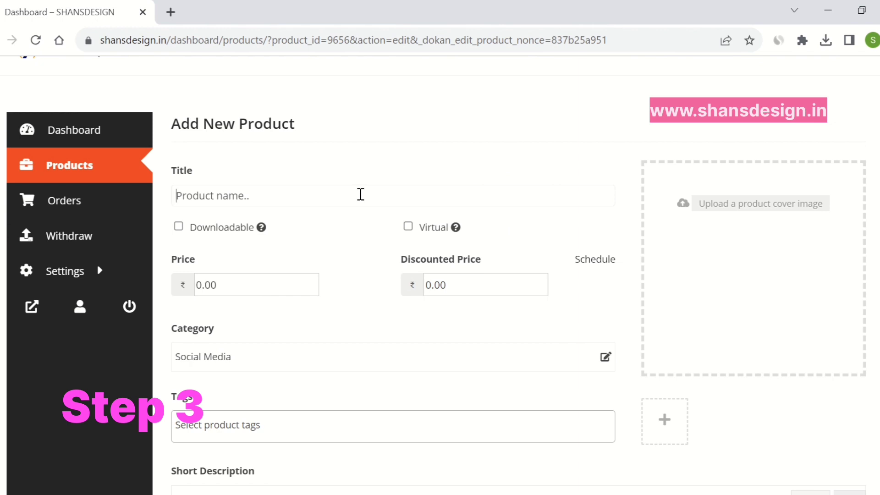
type("rop top")
key("Left")
key("Left")
key("Left")
key("Left")
key("Left")
key("Left")
key("Left")
key("Left")
type("Women al")
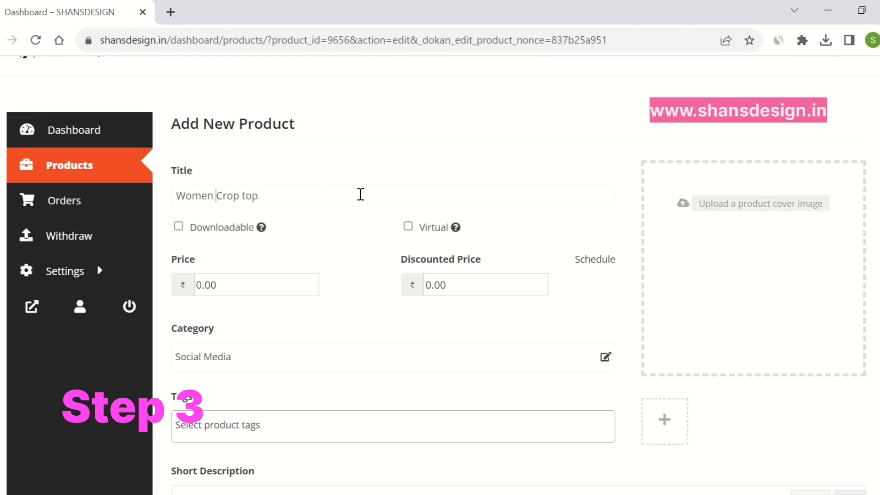
type("l")
key("BackSpace")
key("BackSpace")
key("BackSpace")
type("All over P")
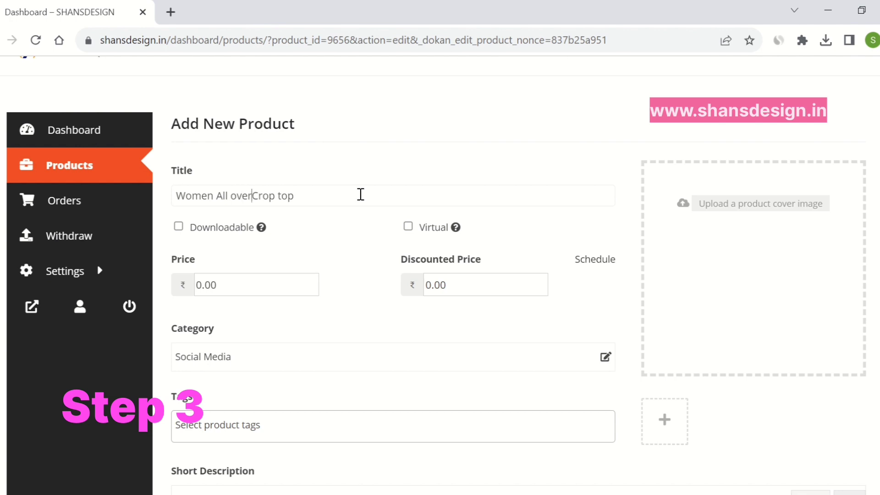
type("rint Crop top - ")
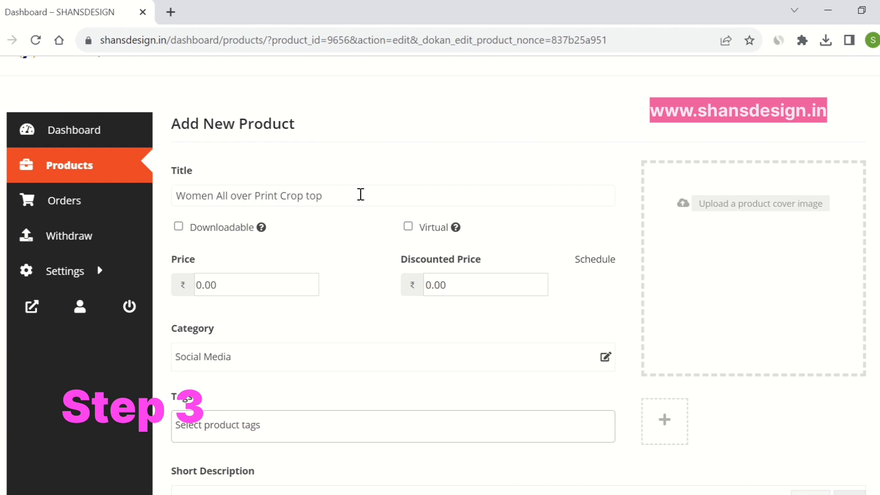
type("Green")
Set the price to 950 and the discounted price to 850
left_click(200, 285)
type("950")
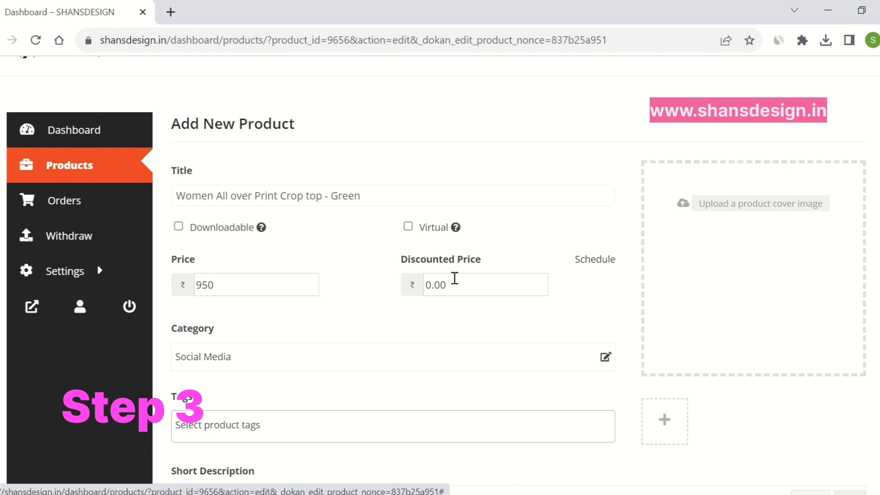
type("850")
scroll(442, 226, "down", 3)
Pick Crop Top under Girls in the category chooser and confirm it with Done
left_click(441, 216)
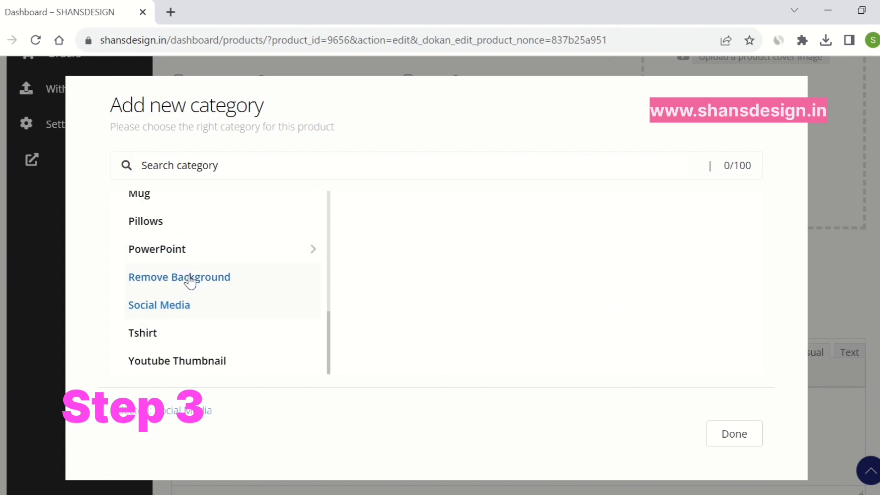
scroll(316, 280, "up", 5)
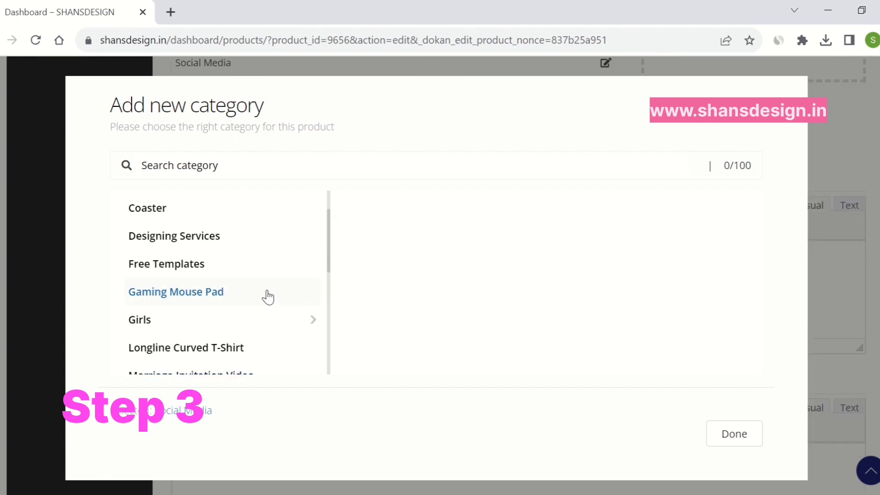
left_click(310, 320)
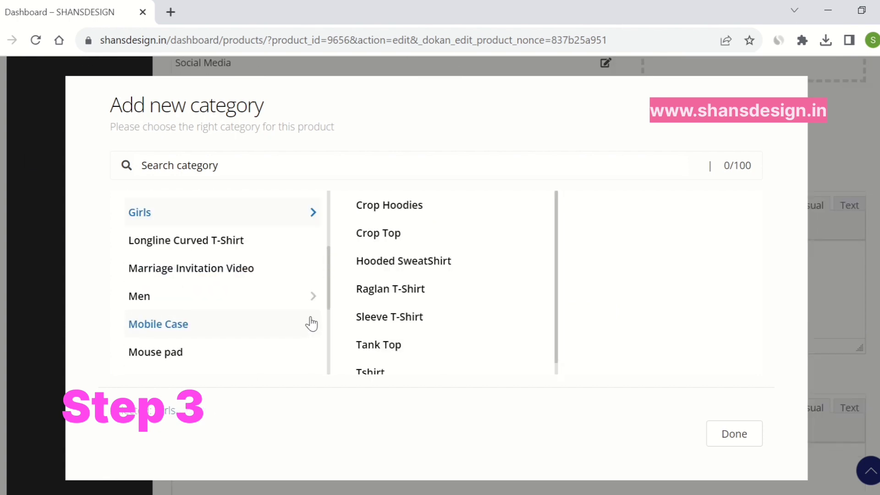
left_click(398, 235)
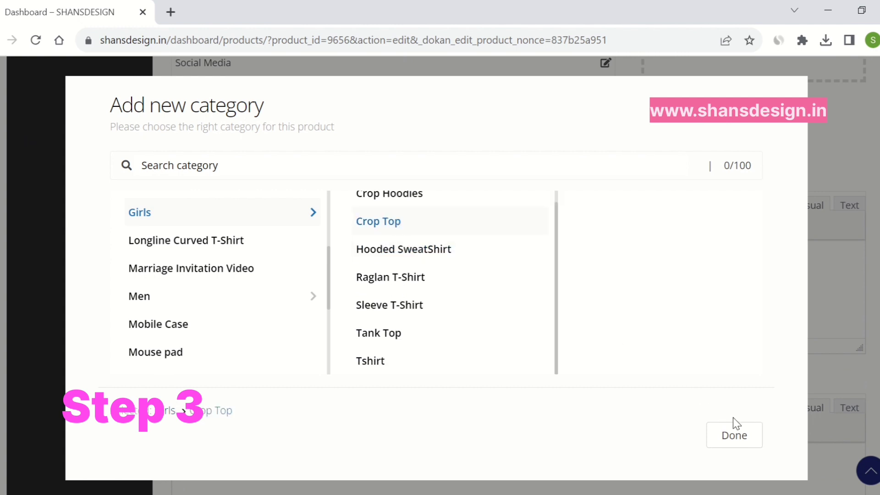
left_click(733, 438)
scroll(509, 346, "up", 5)
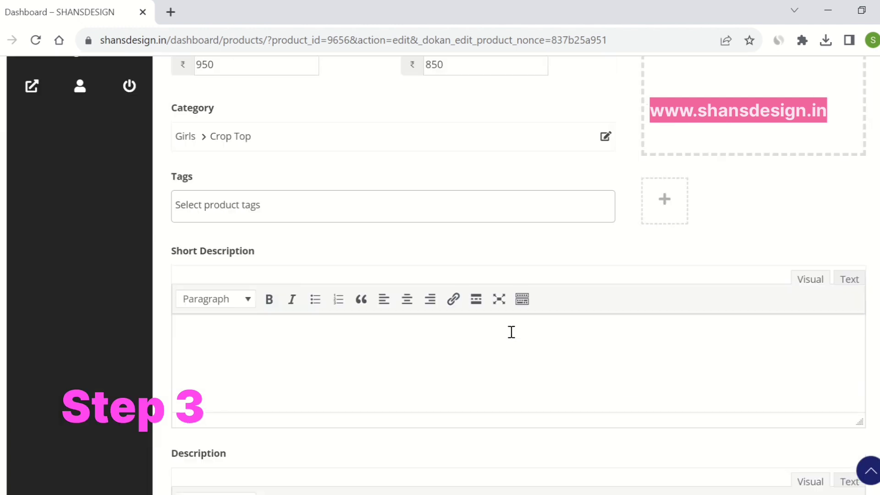
Search tags for 'cr' and 'c', clear the unmatched search, then bring up the cover image uploader
left_click(471, 359)
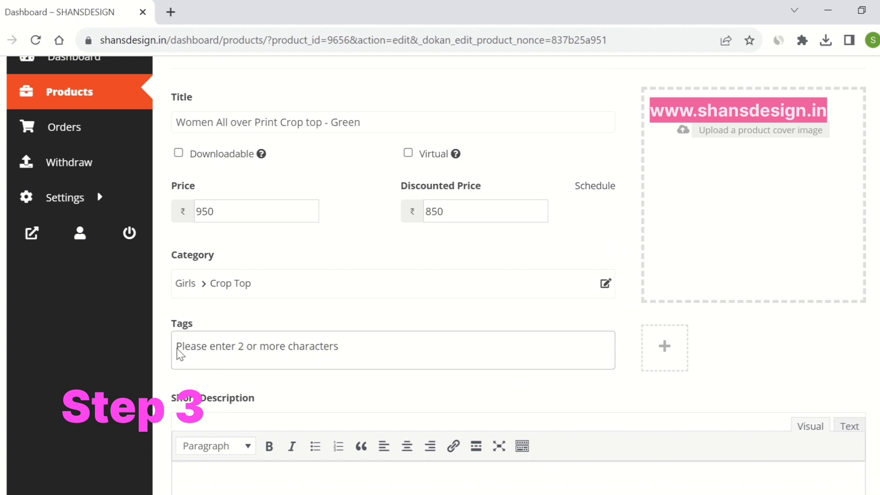
scroll(234, 214, "down", 3)
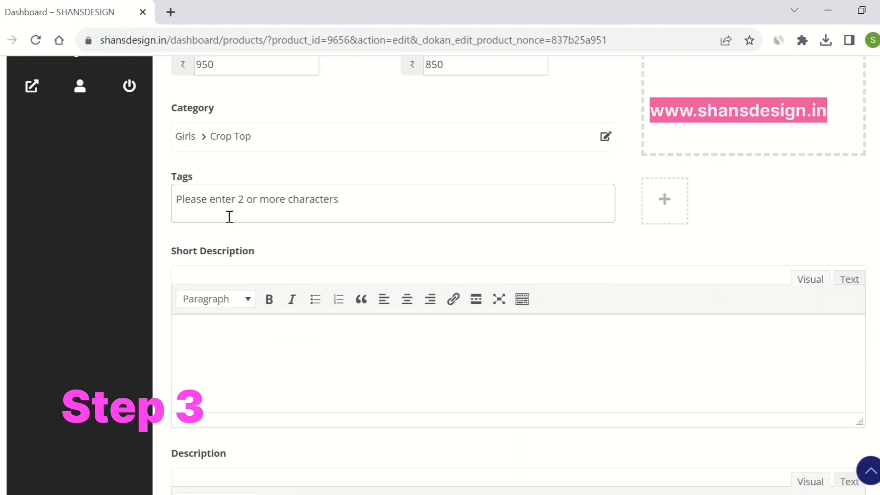
left_click(229, 216)
type("cr")
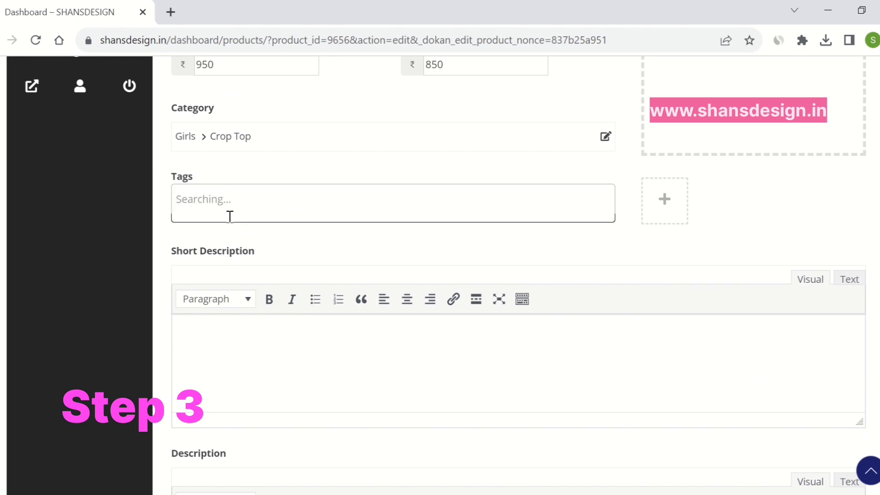
key("BackSpace")
key("BackSpace")
type("c")
key("BackSpace")
key("BackSpace")
scroll(611, 249, "up", 3)
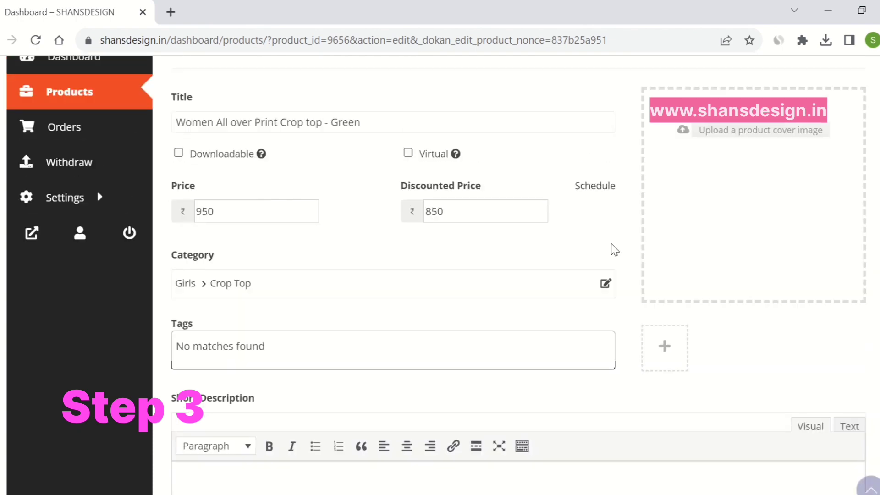
left_click(774, 134)
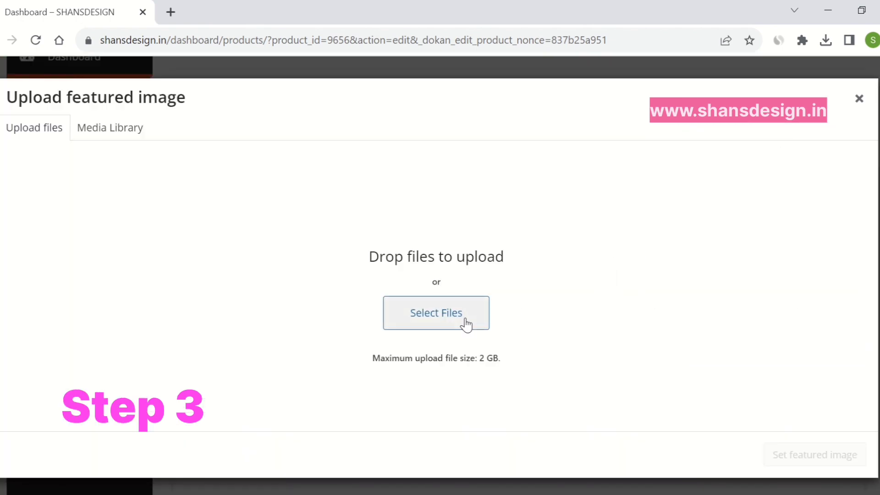
Upload true.png from Downloads and set it as the product's featured image
left_click(466, 324)
left_click(151, 36)
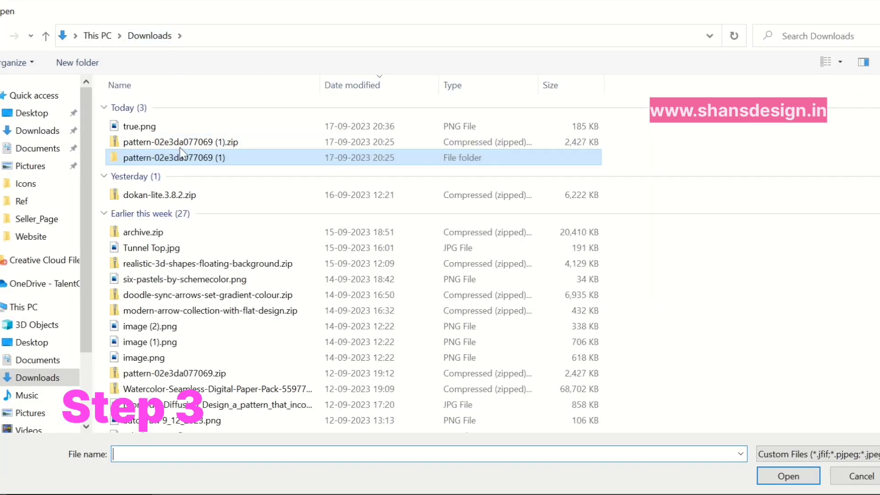
double_click(136, 128)
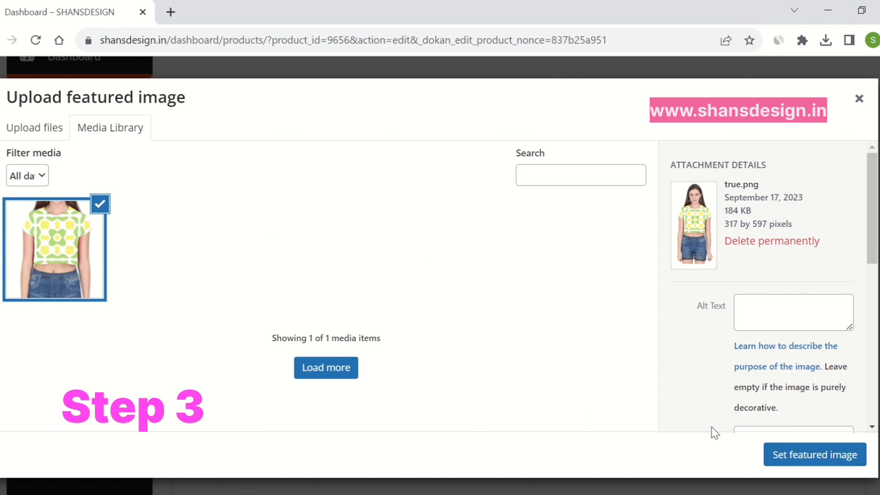
left_click(802, 459)
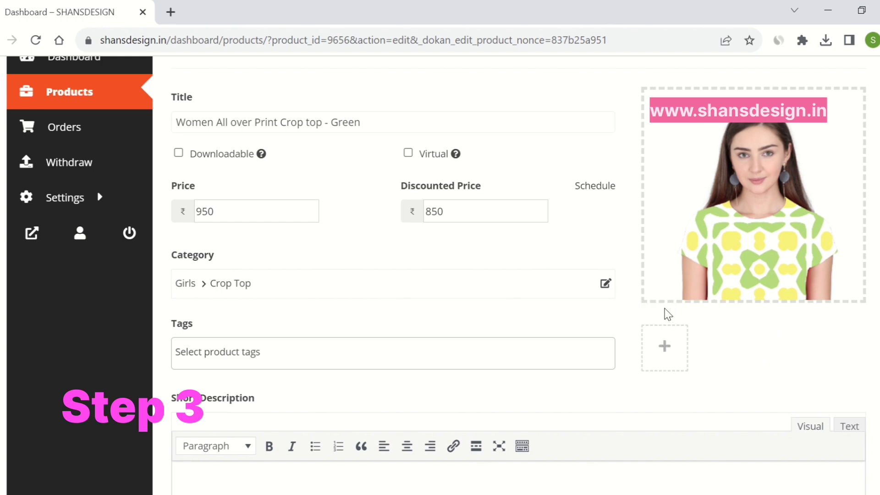
scroll(685, 340, "down", 5)
Drag 02_stringtime.jpg from the pattern folder into the gallery uploader and add it to the gallery
scroll(685, 340, "down", 10)
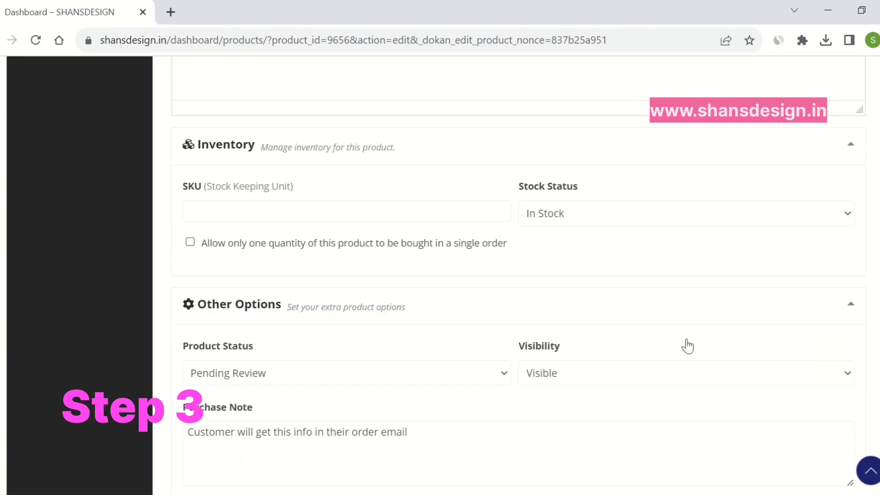
scroll(685, 345, "down", 6)
scroll(690, 345, "up", 18)
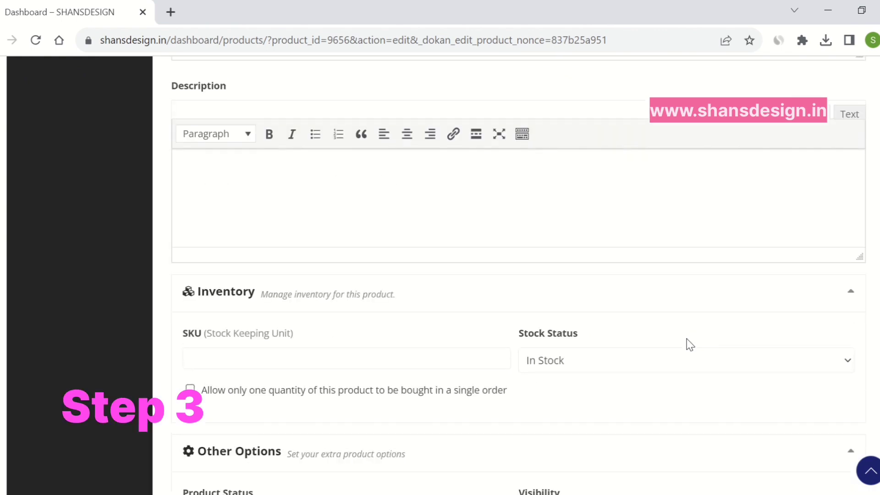
scroll(676, 206, "up", 4)
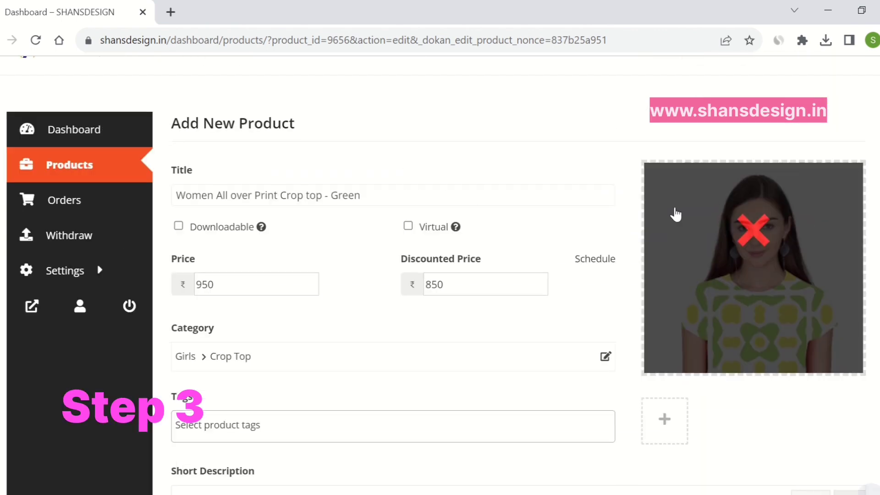
scroll(667, 322, "down", 1)
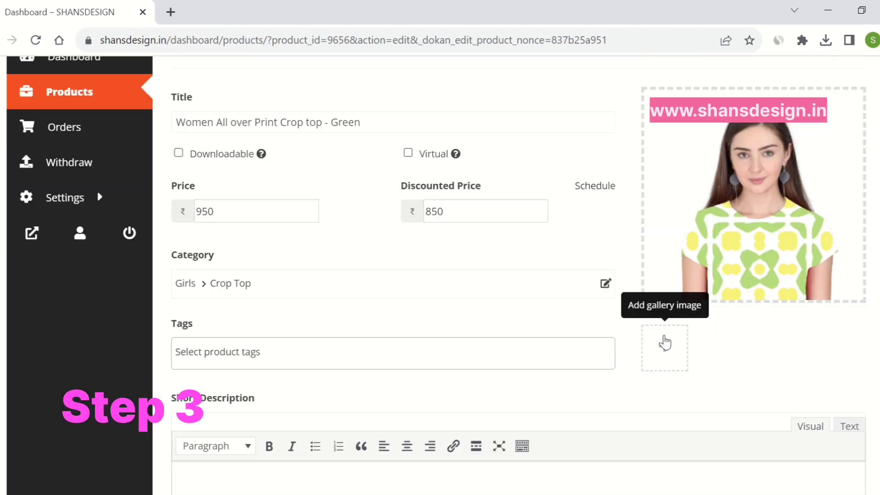
left_click(664, 348)
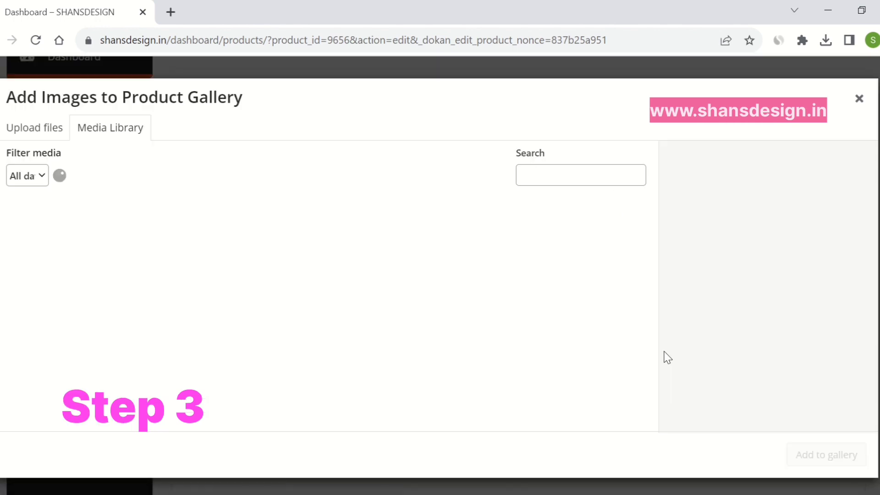
key("alt+Tab")
key("alt+Tab")
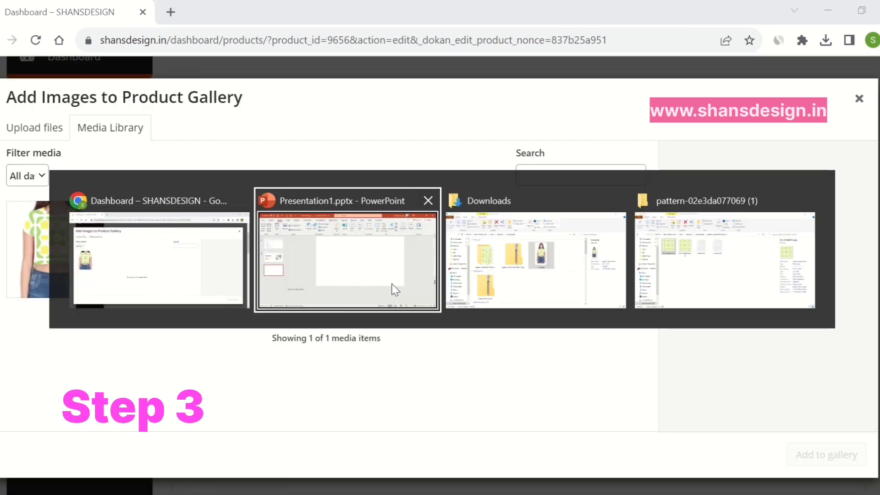
double_click(209, 207)
left_click(159, 183)
left_click_drag(159, 183, 233, 261)
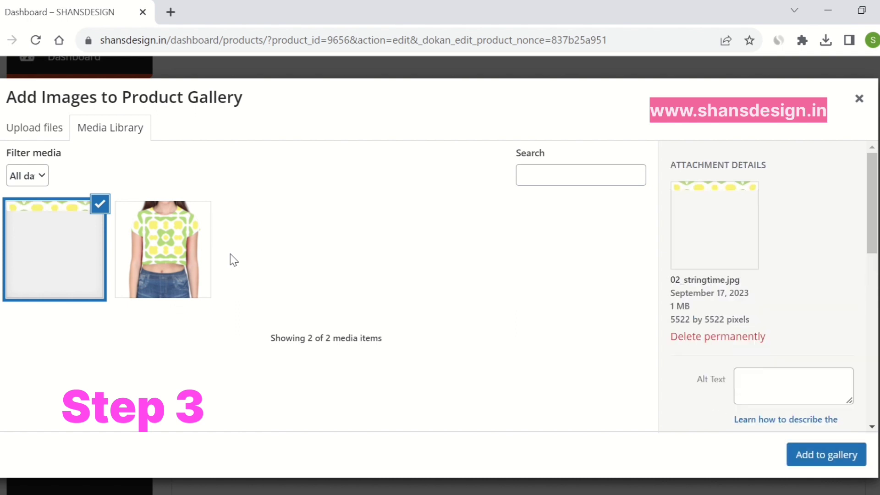
left_click(831, 462)
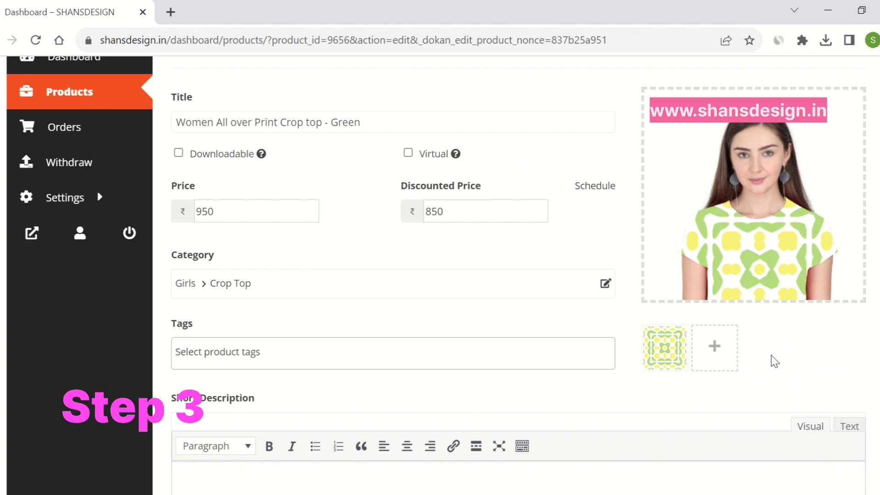
scroll(786, 325, "down", 3)
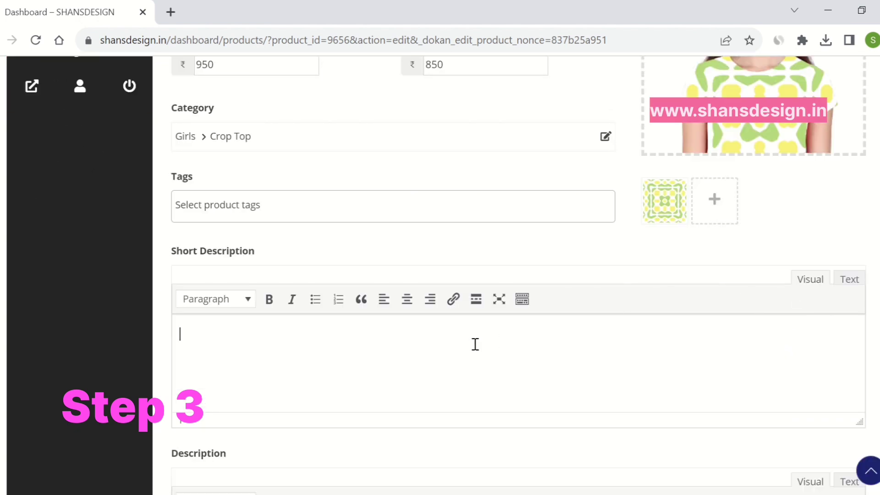
scroll(475, 344, "down", 5)
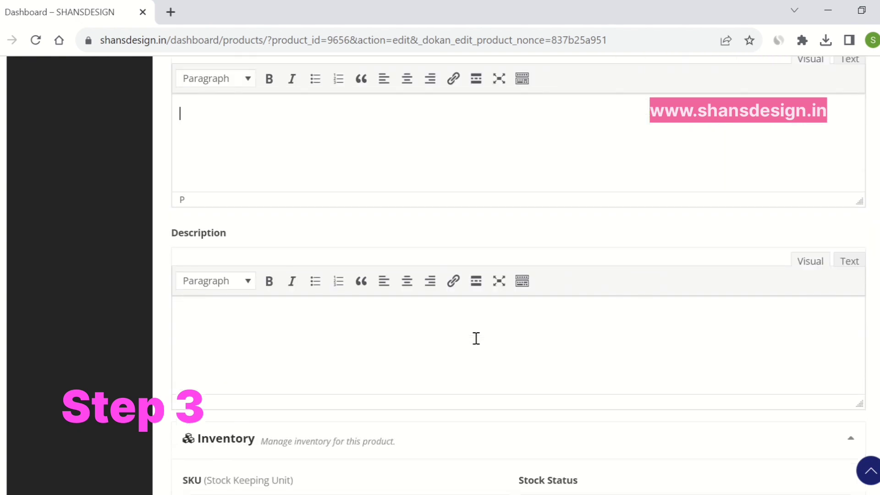
left_click(260, 145)
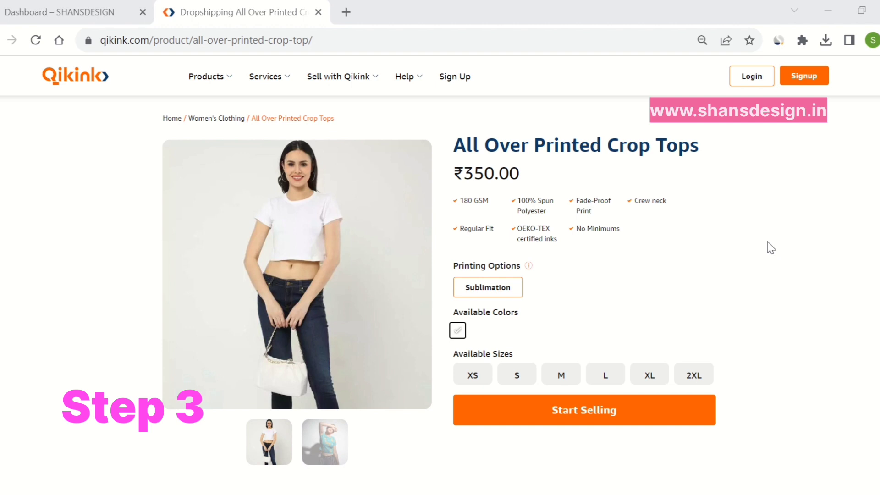
Copy the Qikink crop-top title, price and features and paste them into Short Description
left_click_drag(573, 246, 458, 145)
key("ctrl+c")
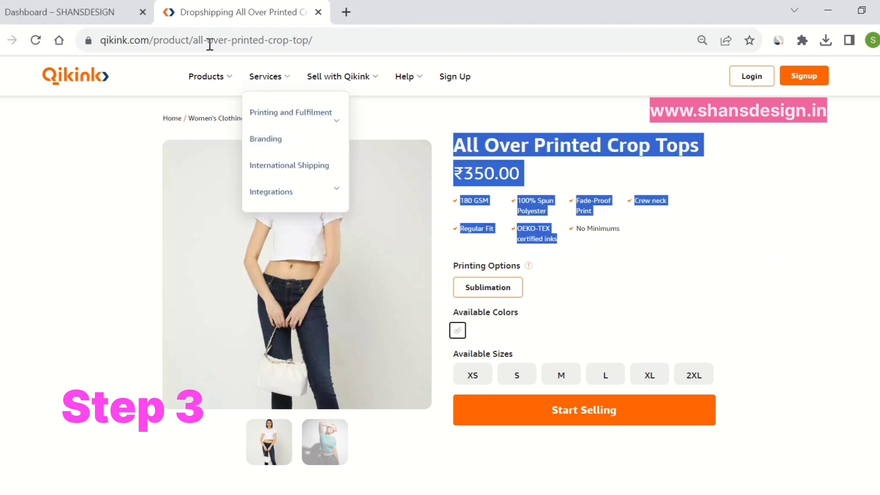
left_click(108, 10)
key("ctrl+v")
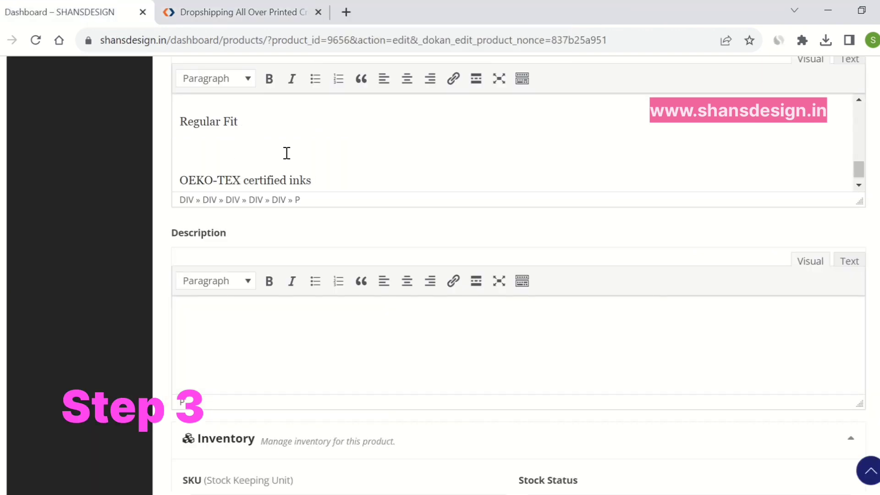
Delete the ₹350.00 price and remove the blank lines around 100% Spun Polyester
scroll(252, 143, "up", 5)
left_click_drag(225, 169, 182, 161)
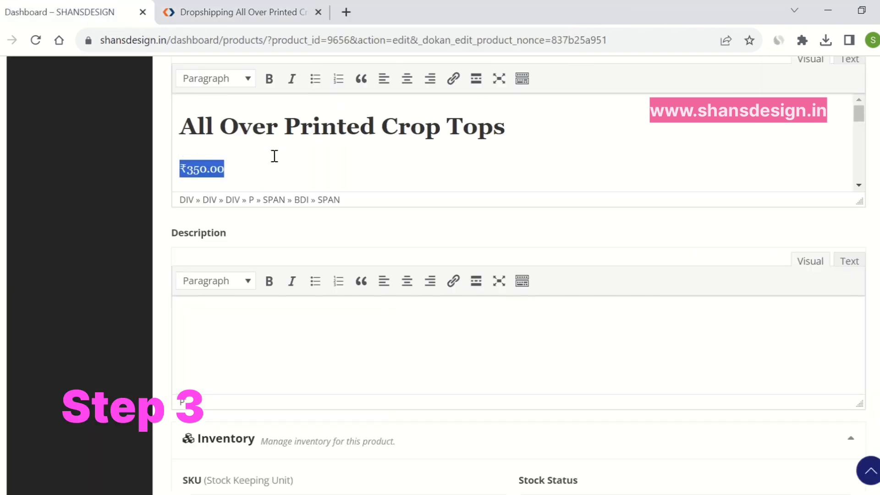
key("BackSpace")
key("BackSpace")
scroll(247, 158, "down", 1)
left_click(184, 135)
key("BackSpace")
left_click(179, 171)
key("BackSpace")
left_click(178, 124)
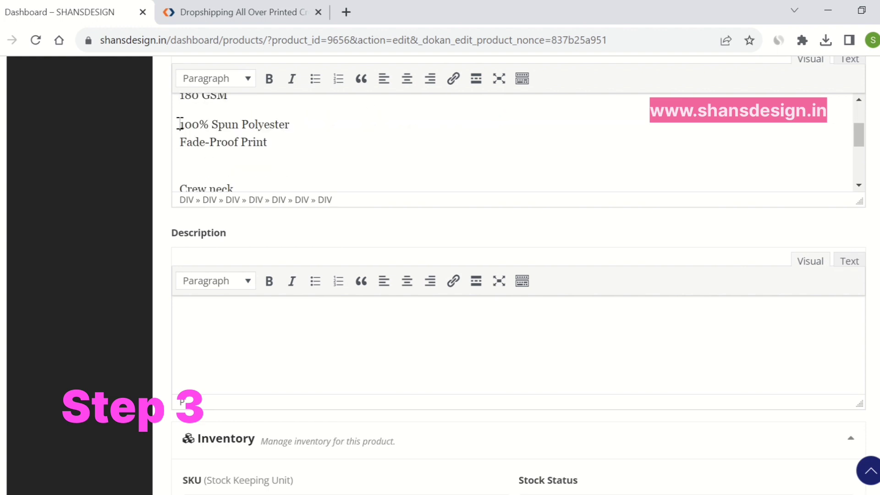
key("BackSpace")
key("Return")
Close the gaps above Crew neck and Regular Fit and delete the OEKO-TEX certified inks line
scroll(220, 142, "down", 2)
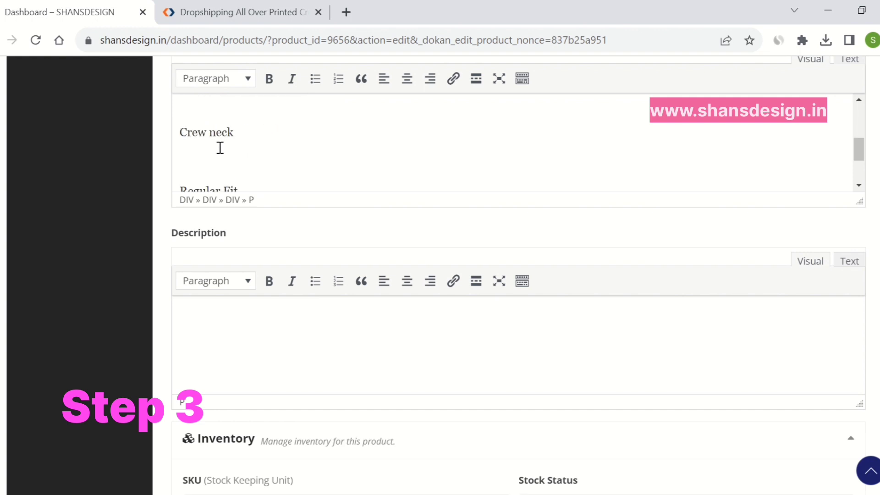
left_click(182, 133)
key("BackSpace")
left_click(180, 147)
key("BackSpace")
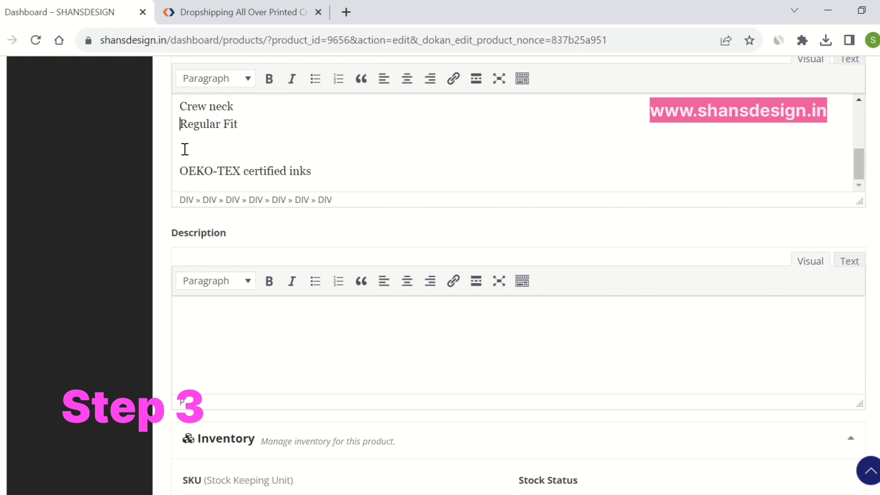
left_click(182, 170)
key("BackSpace")
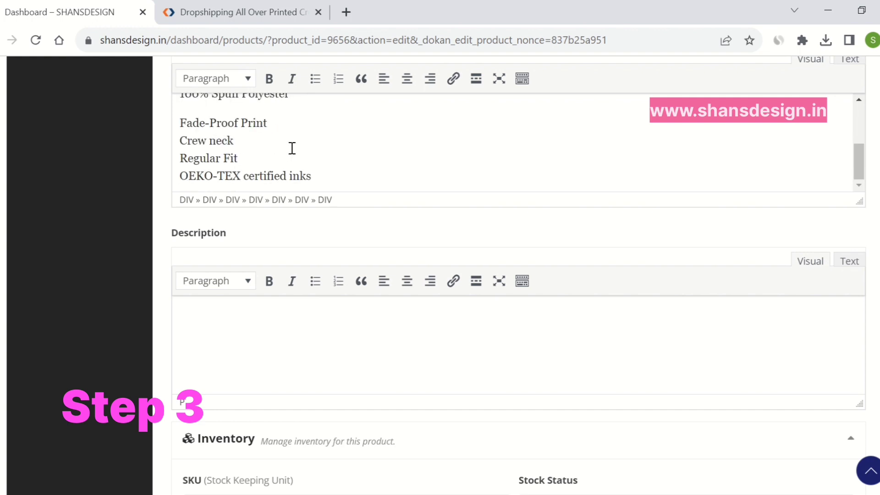
scroll(316, 133, "down", 2)
left_click_drag(329, 106, 180, 105)
key("BackSpace")
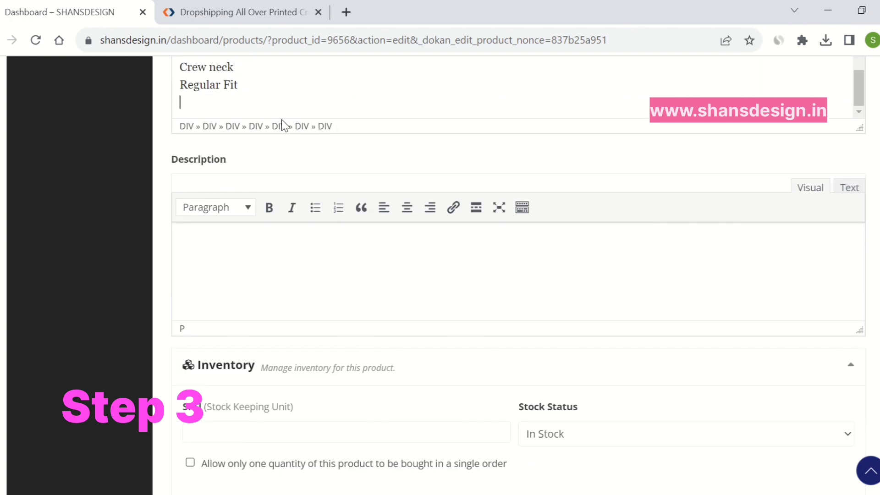
scroll(295, 202, "up", 5)
scroll(294, 202, "down", 2)
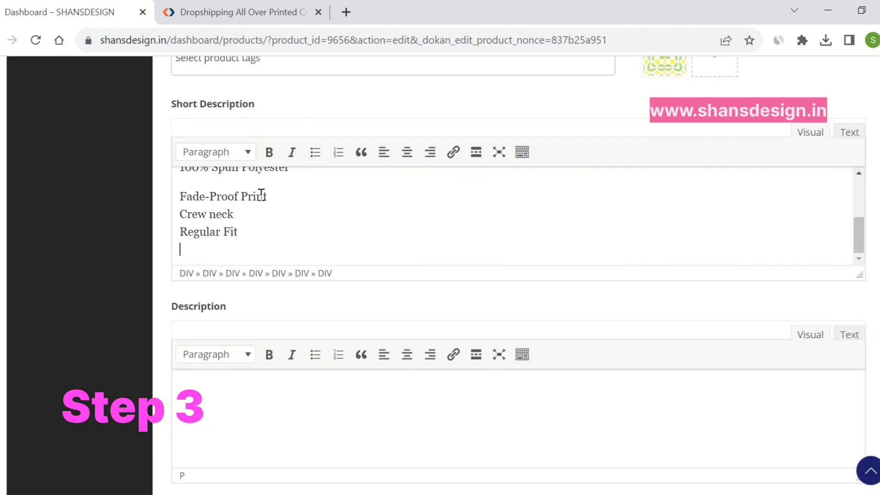
scroll(257, 197, "up", 3)
Format the features from 180 GSM to Regular Fit as a bulleted list
left_click_drag(181, 206, 267, 232)
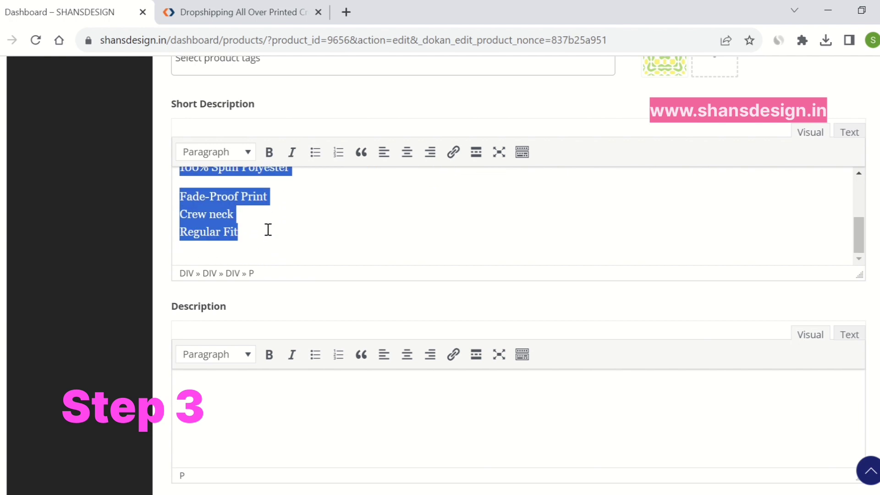
left_click(314, 152)
scroll(285, 218, "up", 3)
scroll(282, 214, "down", 3)
left_click(265, 185)
Split Fade-Proof Print, Crew neck and Regular Fit into their own bullets
left_click(327, 171)
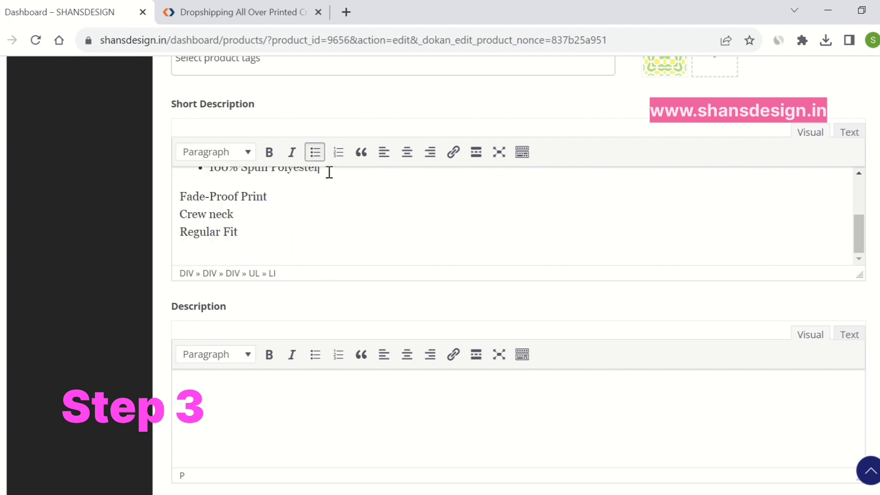
key("Delete")
key("Return")
left_click(305, 185)
key("Delete")
key("Return")
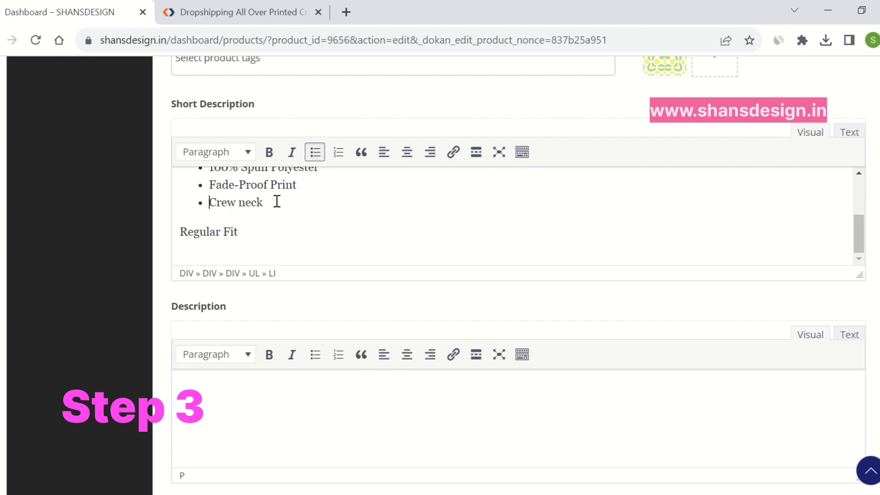
left_click(274, 204)
key("Delete")
key("Return")
scroll(303, 212, "up", 3)
scroll(305, 221, "down", 3)
scroll(316, 234, "up", 3)
scroll(318, 248, "down", 3)
Paste Qikink's Printing Options sentence into the empty product Description
left_click(238, 13)
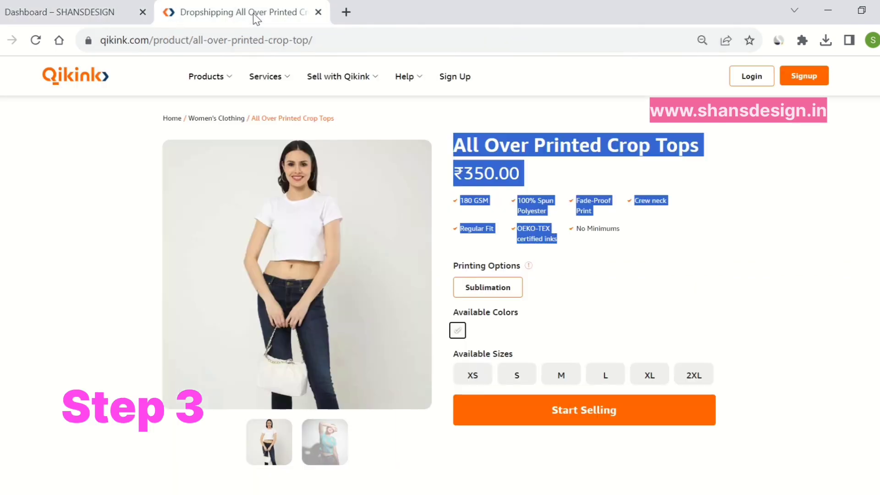
scroll(438, 280, "down", 7)
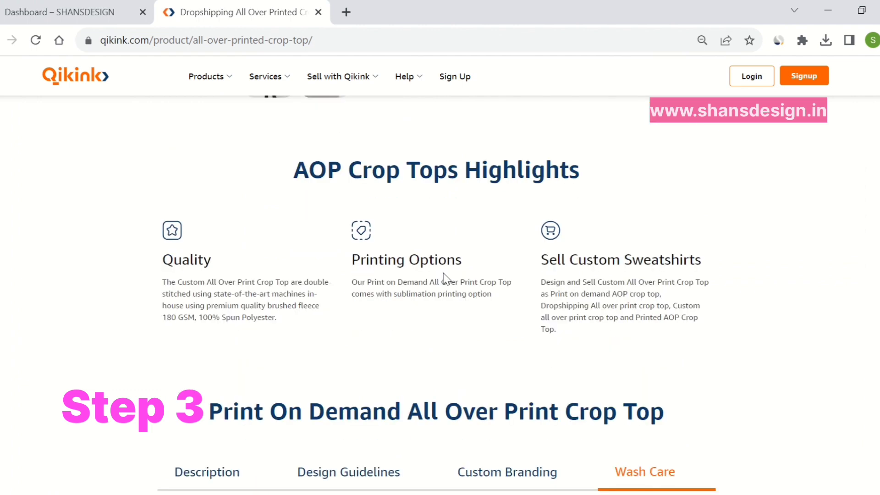
left_click_drag(492, 296, 351, 282)
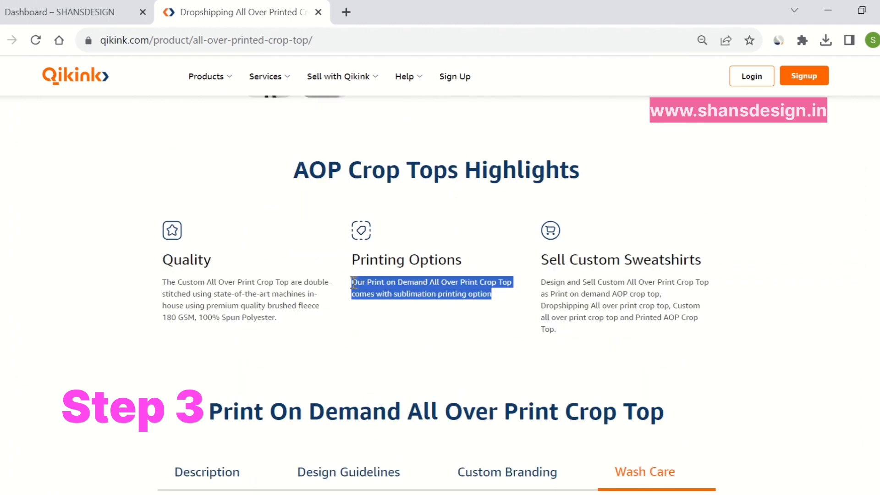
left_click(119, 14)
left_click(240, 411)
key("ctrl+v")
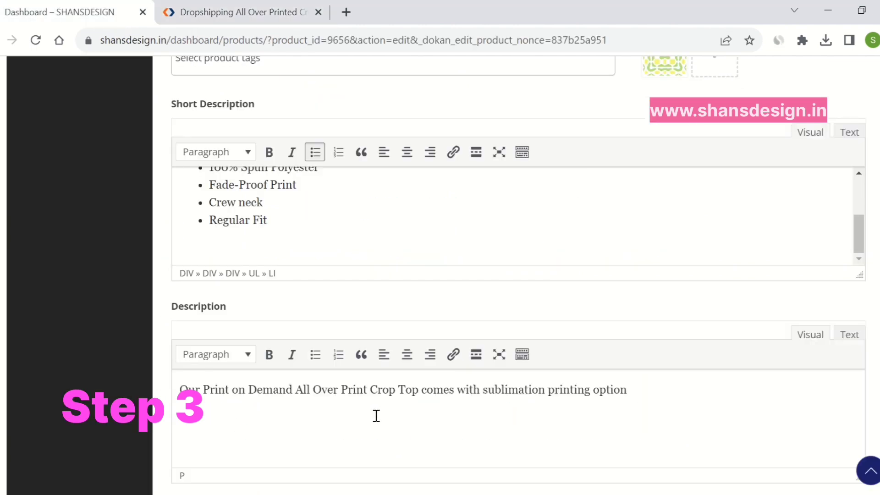
Capture Qikink's Wash Care box as a screen snip
left_click(256, 12)
scroll(397, 270, "down", 7)
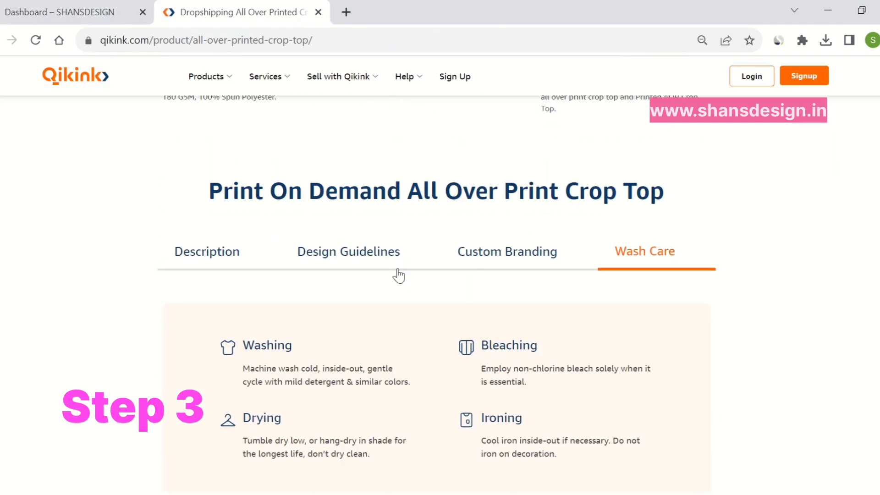
left_click_drag(568, 378, 516, 390)
left_click(600, 400)
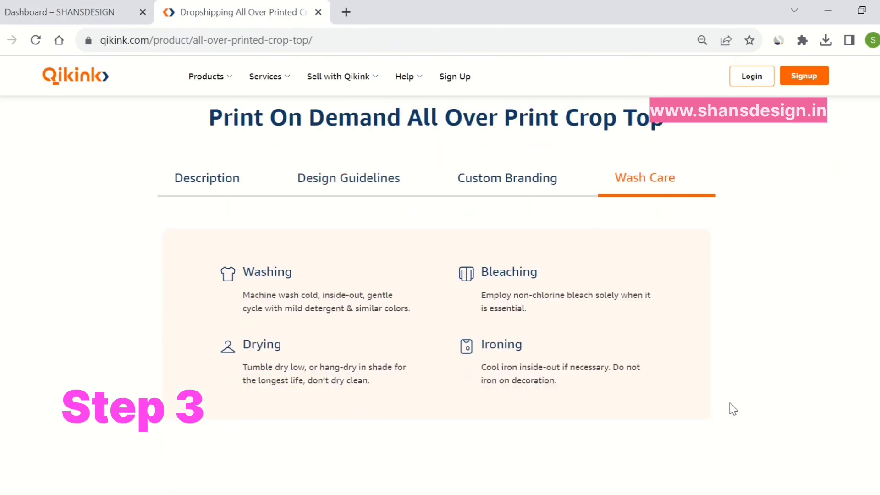
key("super+shift+s")
left_click_drag(170, 232, 704, 414)
Copy the four wash-care instructions from Qikink and paste them into Description
left_click(92, 14)
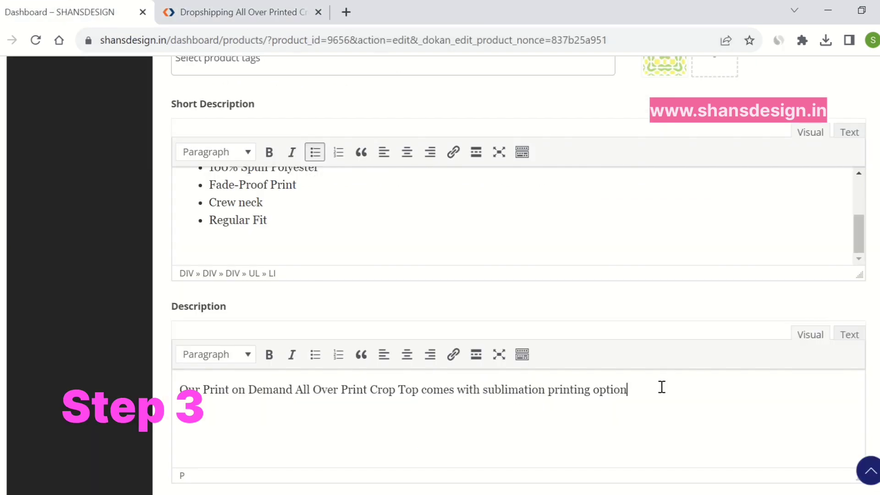
left_click(216, 12)
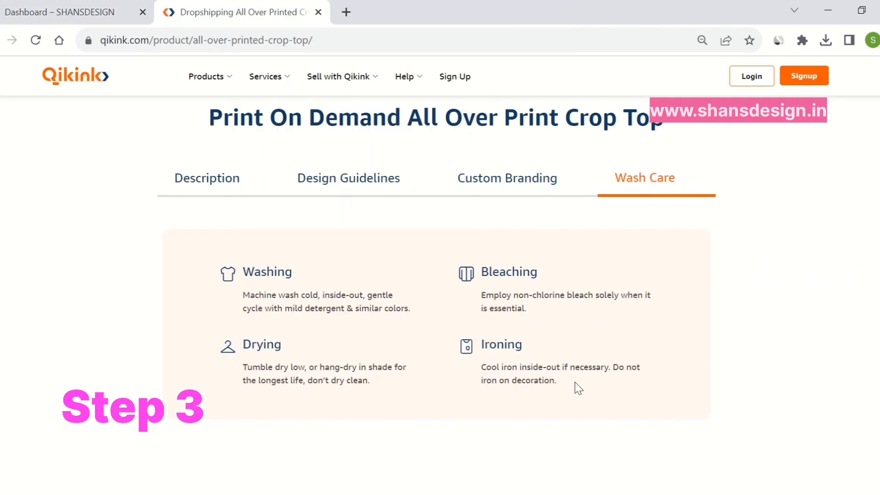
left_click_drag(575, 382, 228, 268)
key("ctrl+c")
left_click(78, 11)
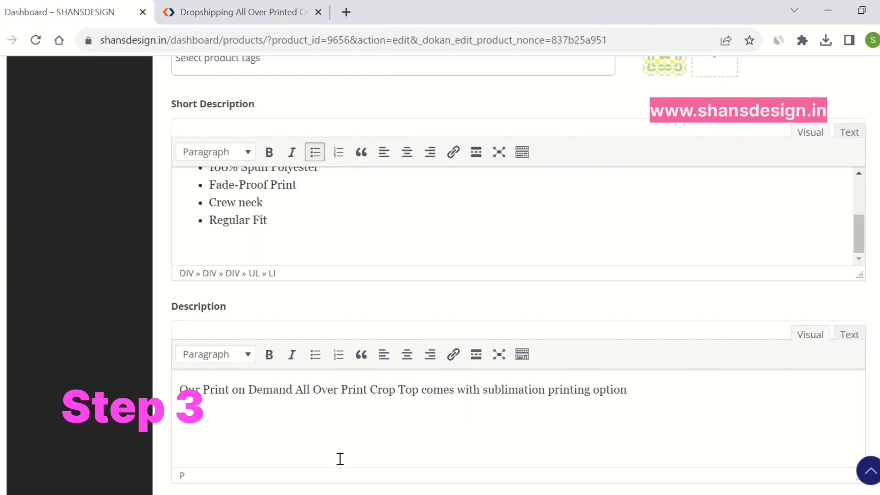
key("ctrl+v")
Bold the Washing and Bleaching headings and remove the blank line above Bleaching
scroll(332, 442, "down", 1)
scroll(336, 435, "up", 5)
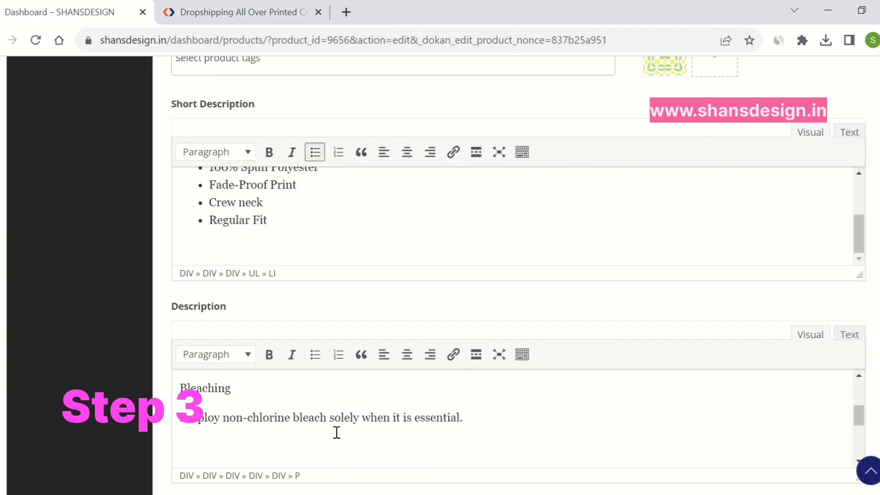
scroll(336, 432, "up", 1)
scroll(337, 431, "down", 2)
scroll(337, 431, "up", 2)
left_click_drag(227, 418, 178, 421)
key("ctrl+b")
scroll(254, 417, "down", 2)
left_click(234, 410)
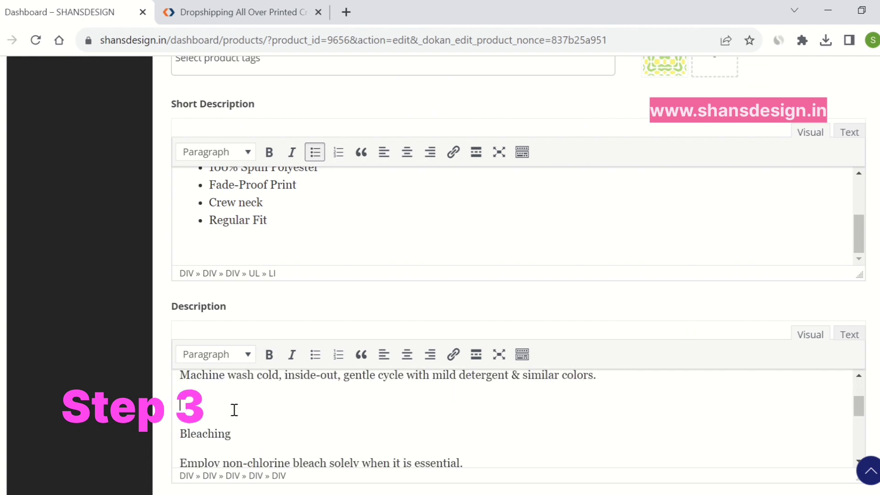
key("BackSpace")
left_click_drag(235, 405, 178, 404)
key("ctrl+b")
Add a Drying heading, bold Drying and Ironing, and remove the blank line above Ironing
scroll(236, 402, "down", 2)
scroll(232, 402, "up", 2)
left_click(201, 448)
type("Drying")
left_click_drag(241, 455, 184, 459)
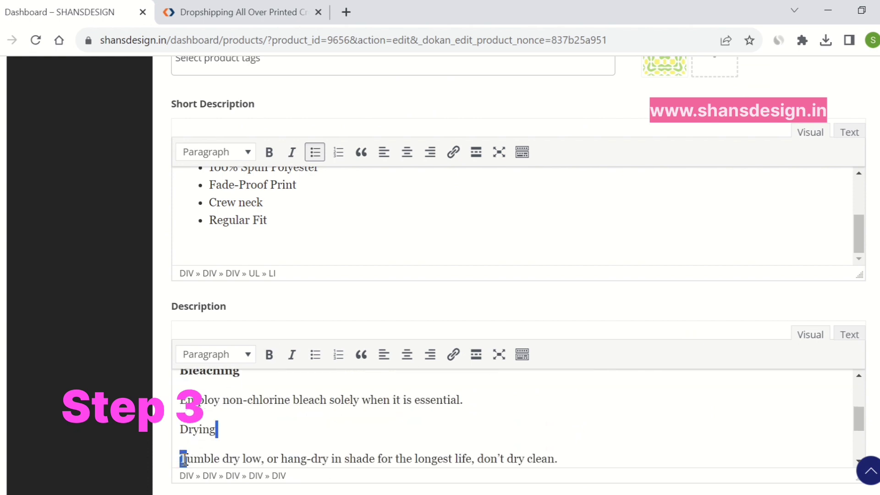
scroll(184, 458, "down", 1)
double_click(197, 409)
key("ctrl+b")
scroll(229, 413, "down", 2)
left_click(220, 400)
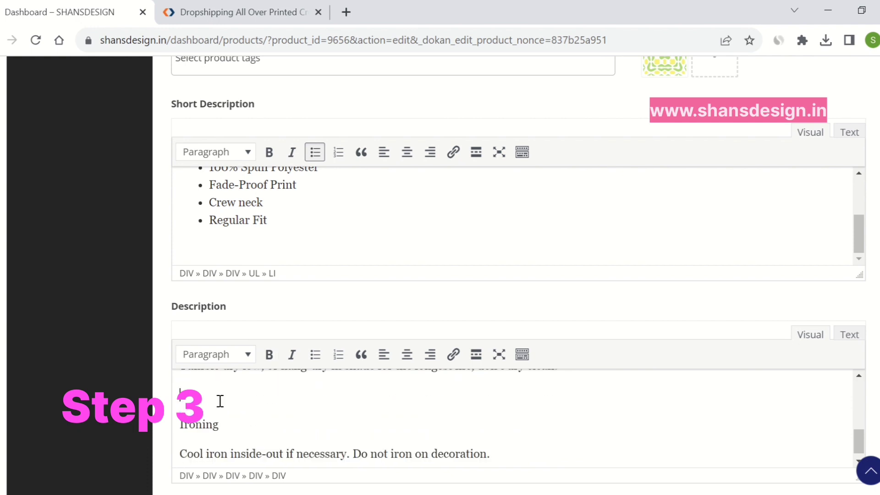
key("BackSpace")
left_click_drag(202, 421, 180, 419)
key("ctrl+b")
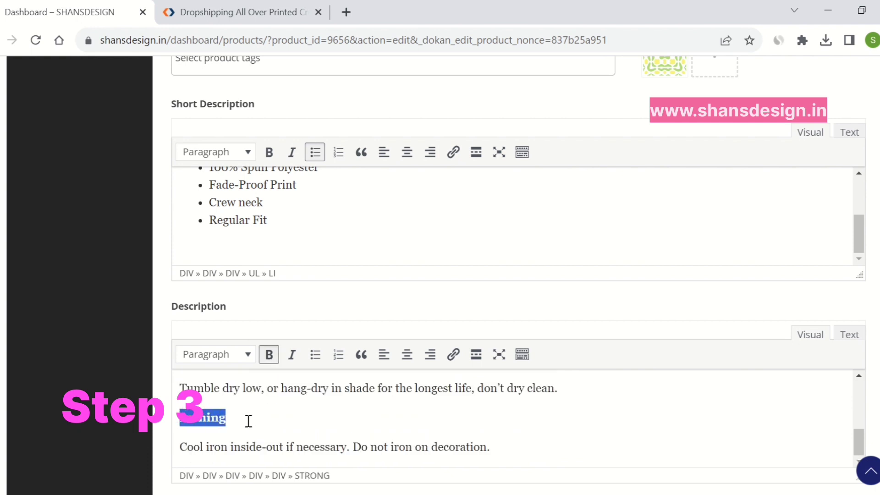
Save the crop top product with its formatted description
scroll(265, 414, "down", 2)
scroll(383, 368, "down", 5)
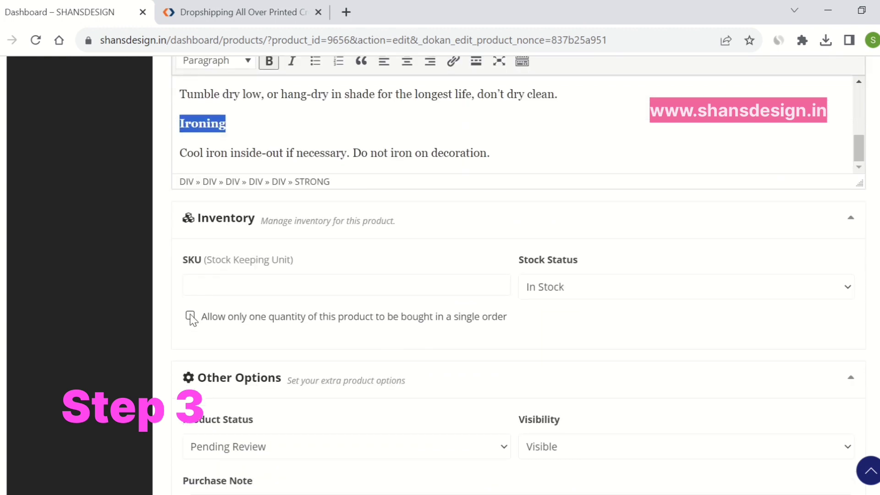
scroll(580, 332, "down", 2)
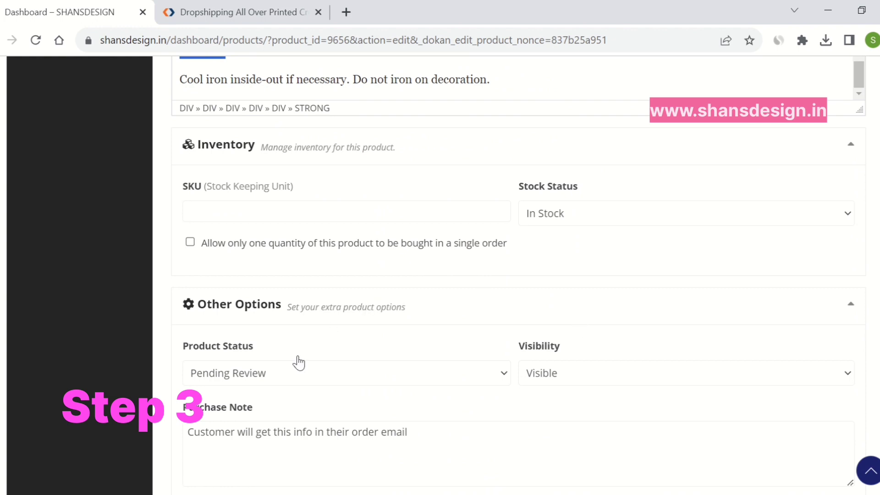
scroll(396, 377, "down", 2)
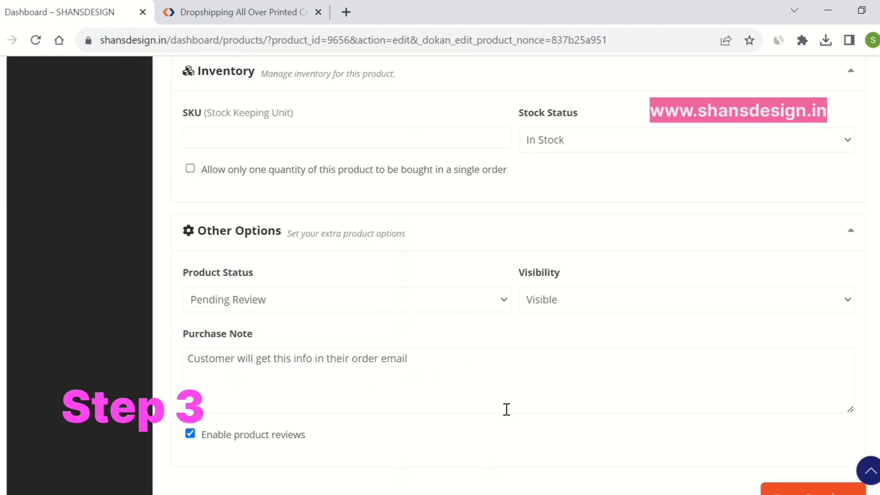
scroll(747, 465, "down", 1)
scroll(786, 467, "down", 1)
left_click(801, 424)
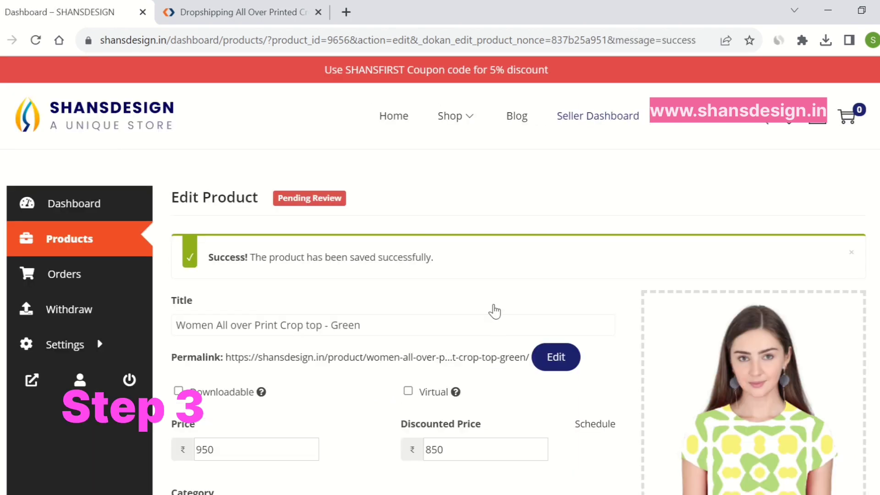
Open the product permalink preview, showing ₹950 discounted to ₹850, in a new tab
left_click(479, 362)
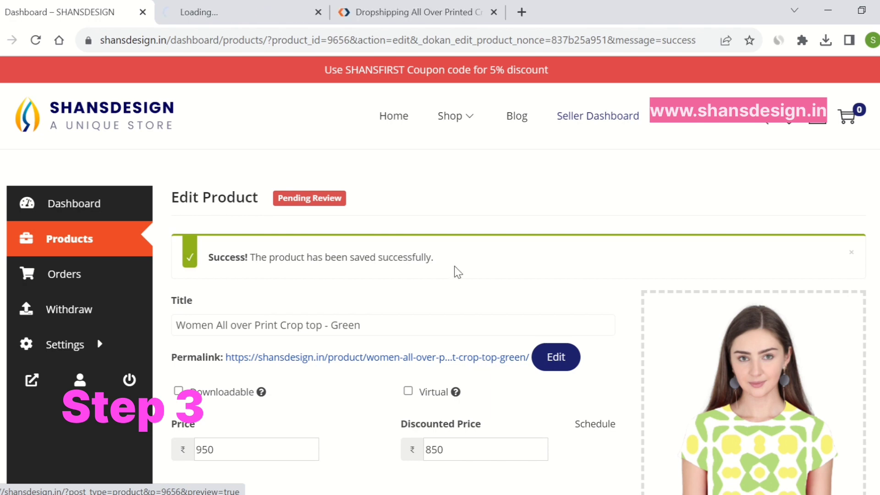
left_click(197, 10)
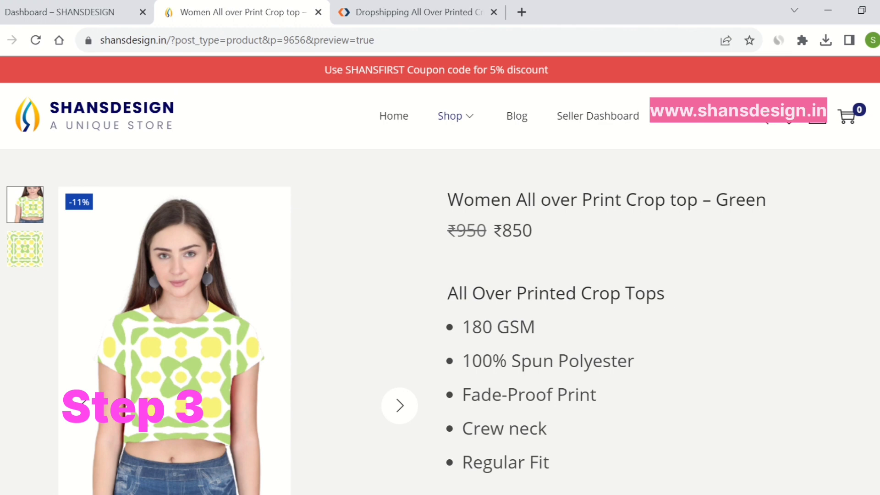
left_click(400, 405)
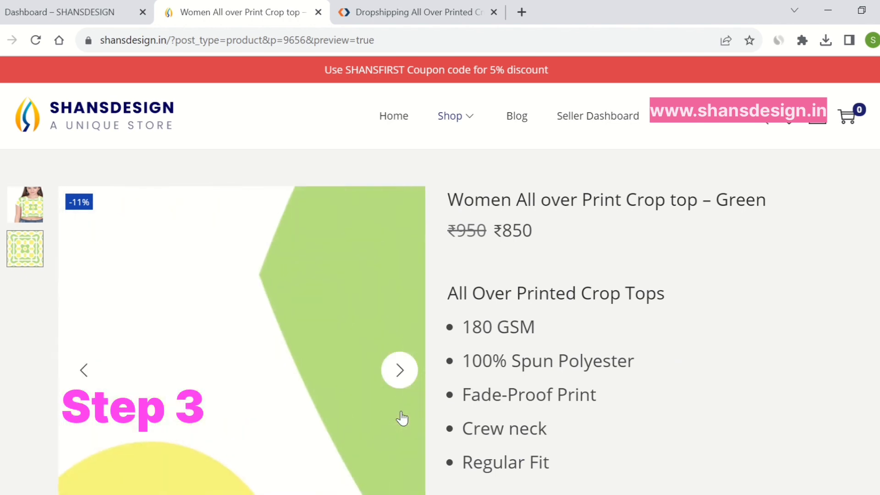
scroll(698, 323, "down", 5)
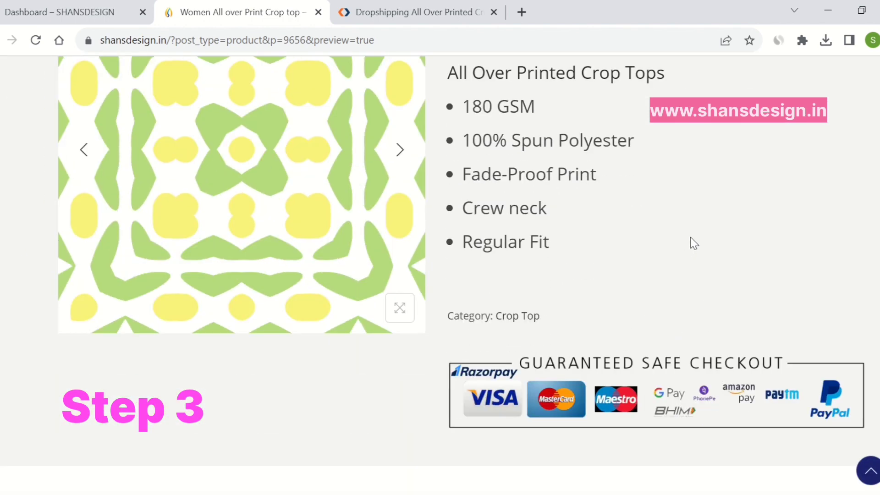
scroll(690, 244, "down", 6)
scroll(690, 237, "down", 2)
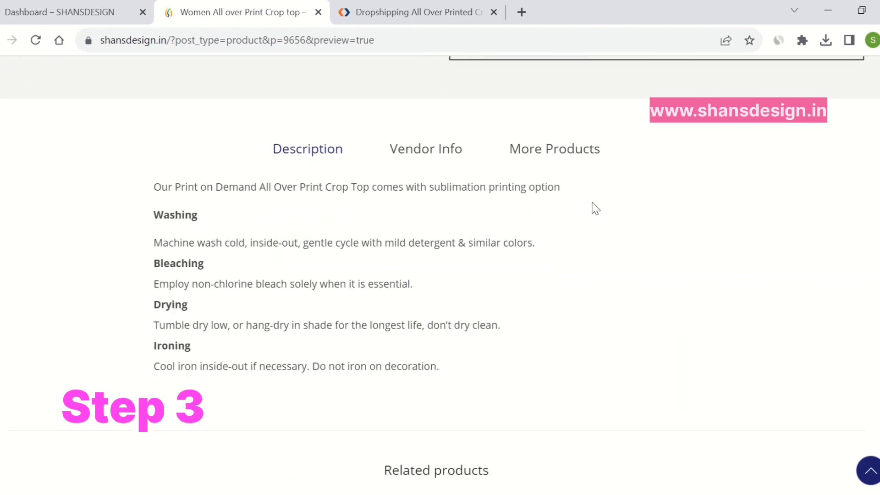
left_click(437, 150)
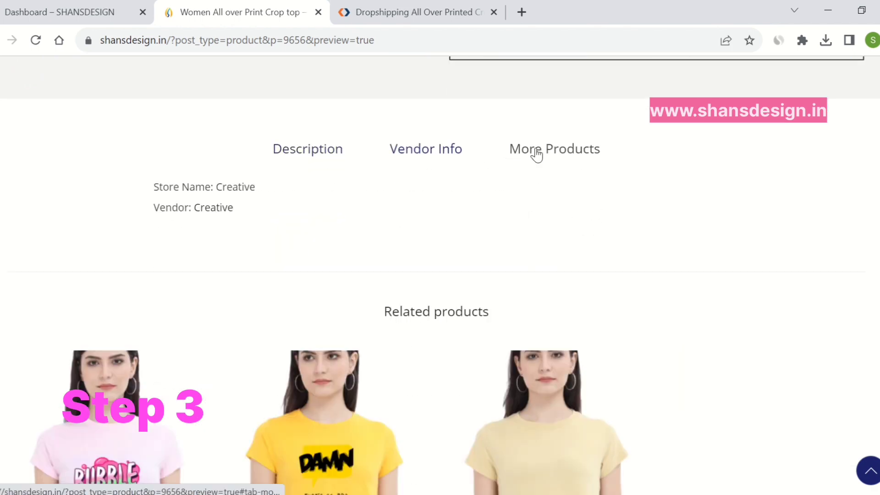
left_click(536, 155)
left_click(413, 156)
left_click(308, 156)
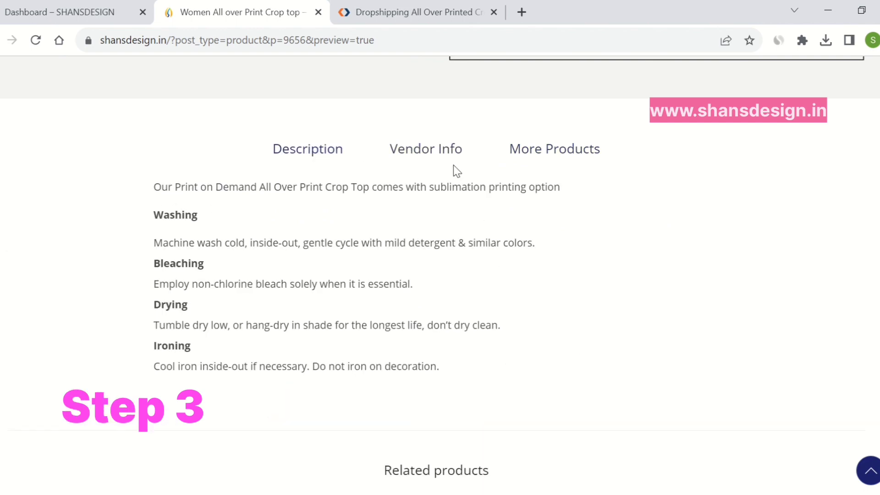
left_click(451, 158)
left_click(306, 154)
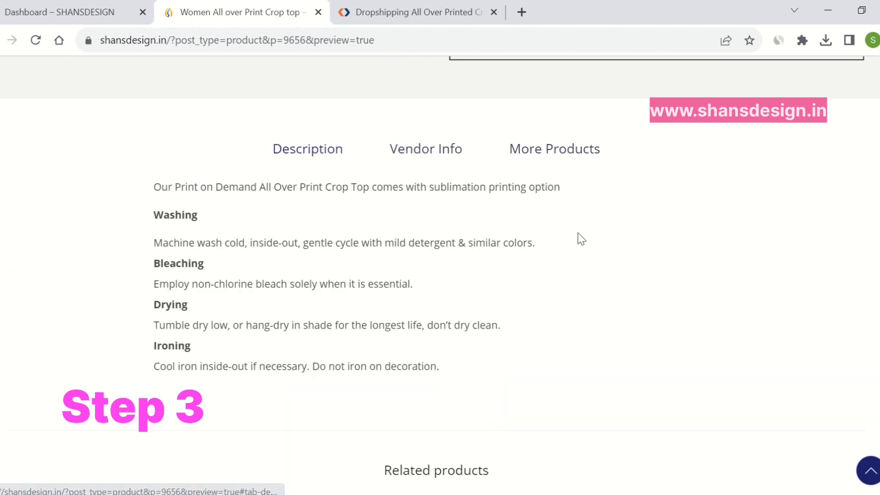
scroll(617, 244, "up", 5)
scroll(616, 249, "up", 5)
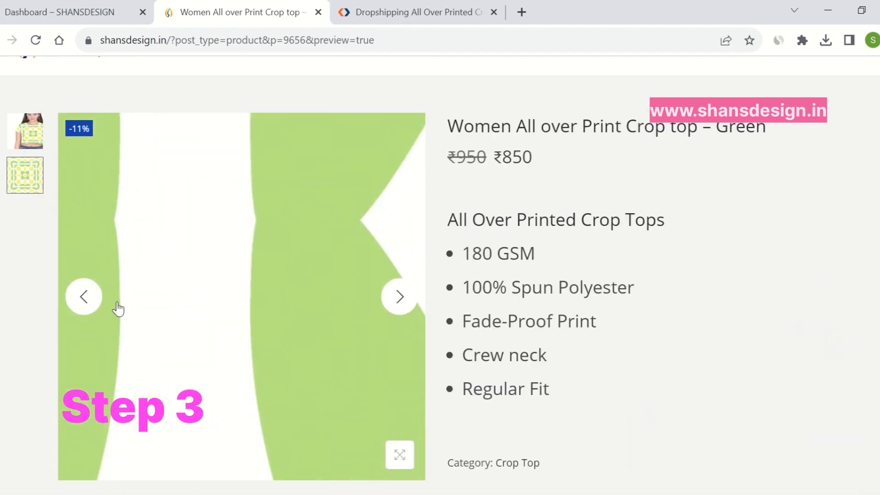
left_click(84, 298)
scroll(684, 293, "down", 8)
scroll(634, 267, "up", 10)
scroll(670, 282, "down", 2)
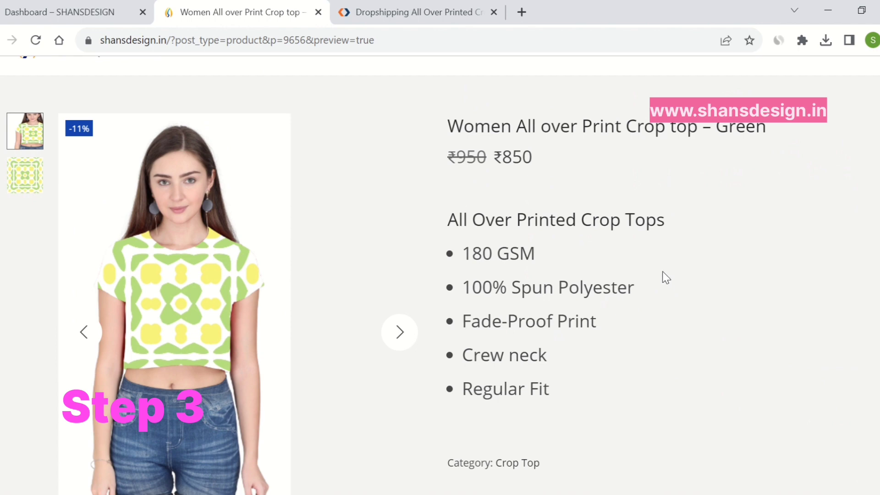
scroll(677, 276, "up", 2)
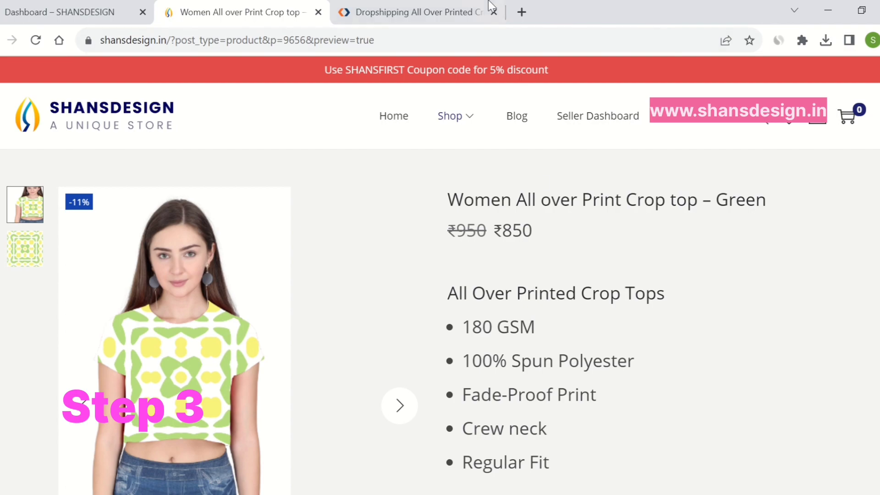
mouse_move(463, 3)
left_click(391, 31)
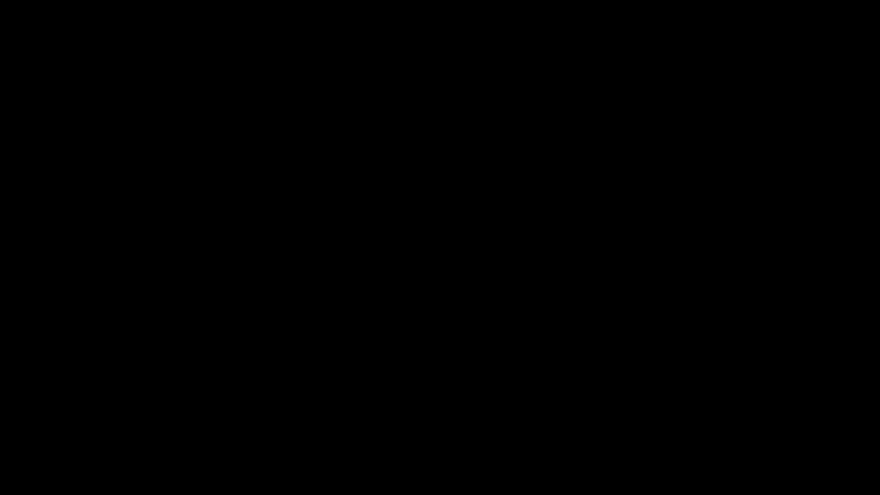